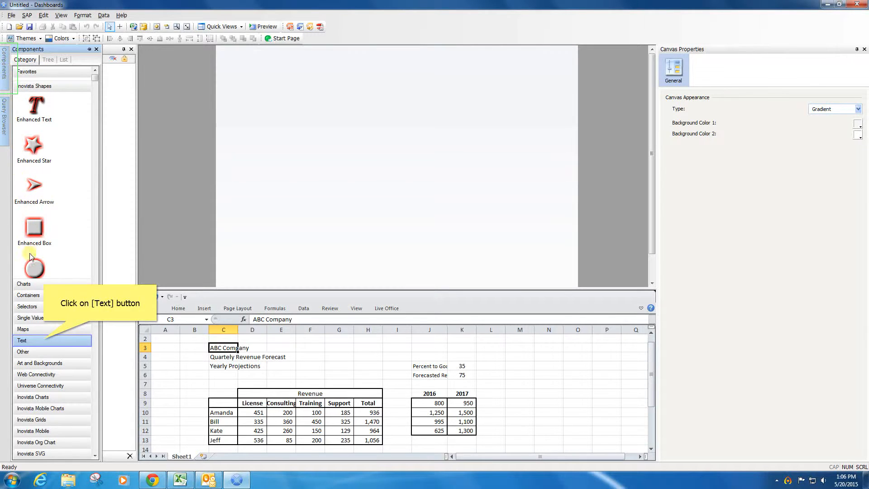
Place a Label component at the top centre of the canvas and widen it for the dashboard title.
click(45, 342)
click(43, 340)
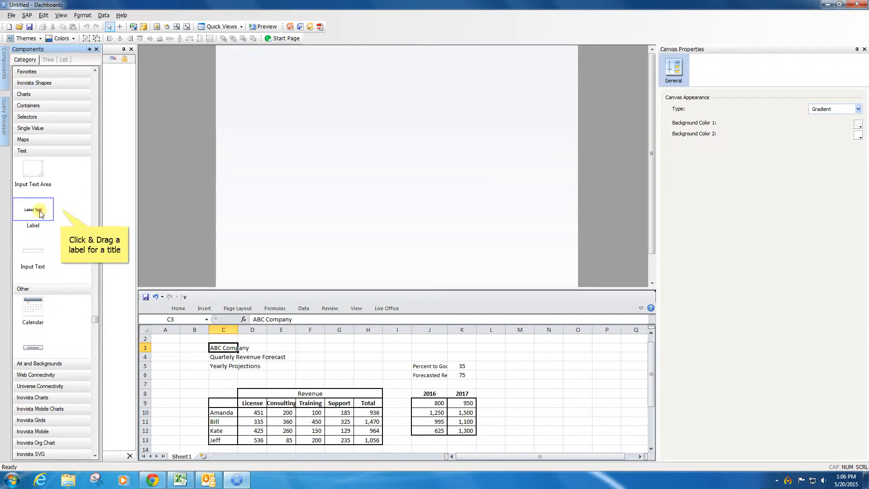
drag(39, 211, 371, 57)
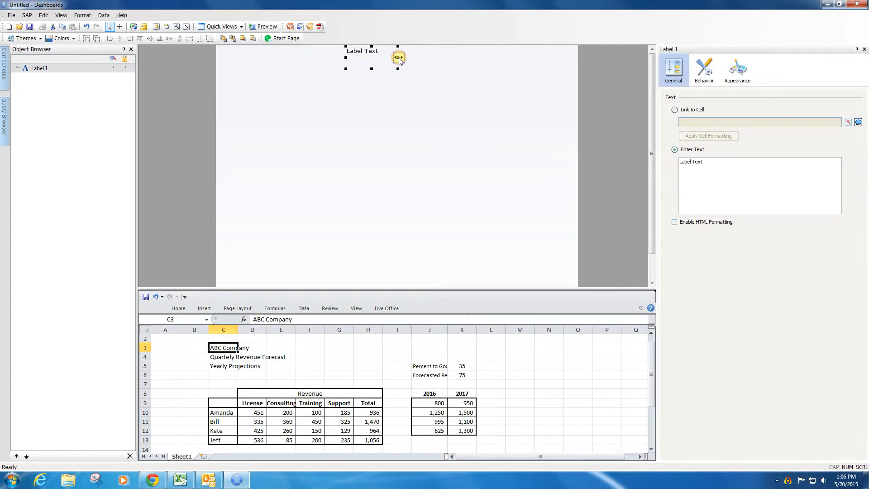
drag(399, 57, 433, 58)
Link the label's text to the company title in cell C3 of Sheet1.
click(674, 110)
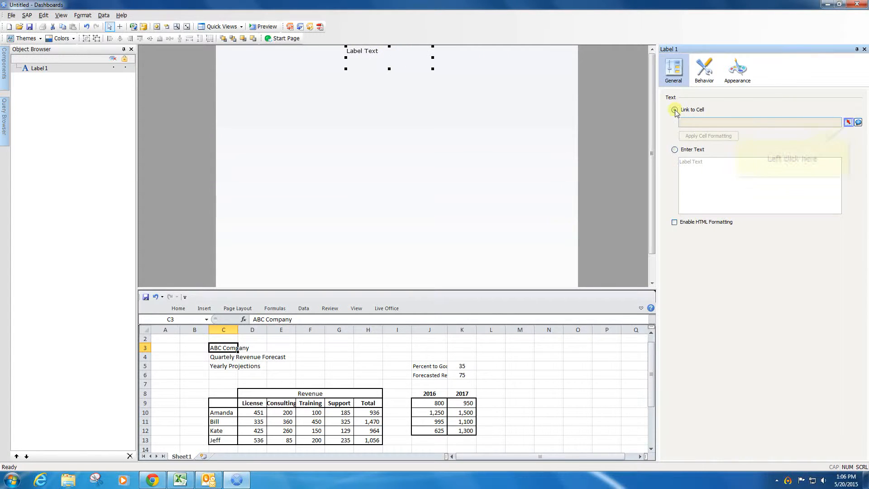
click(849, 122)
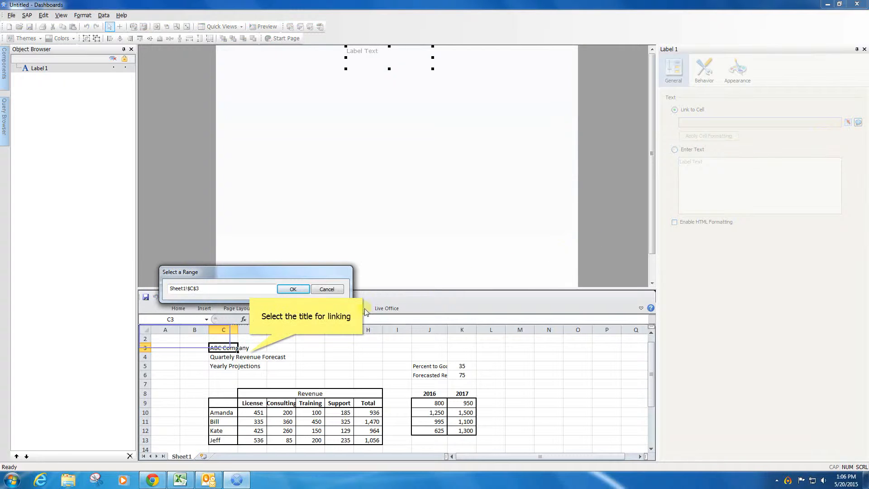
click(225, 347)
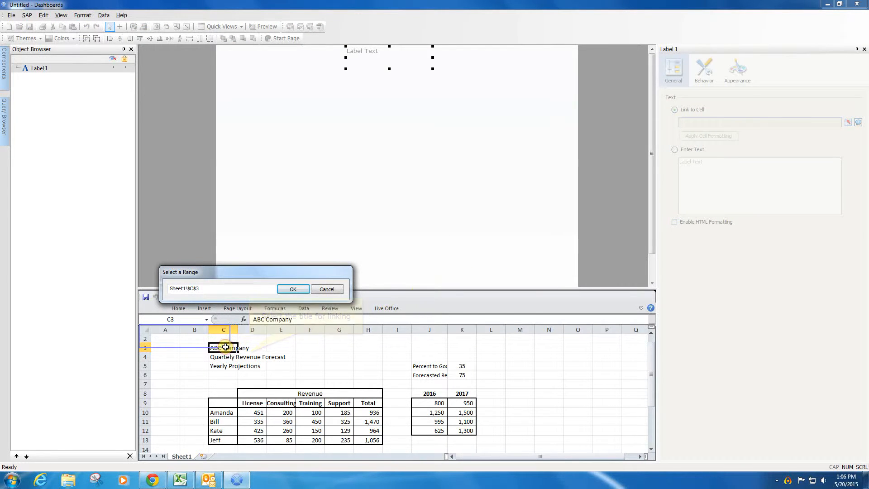
click(291, 289)
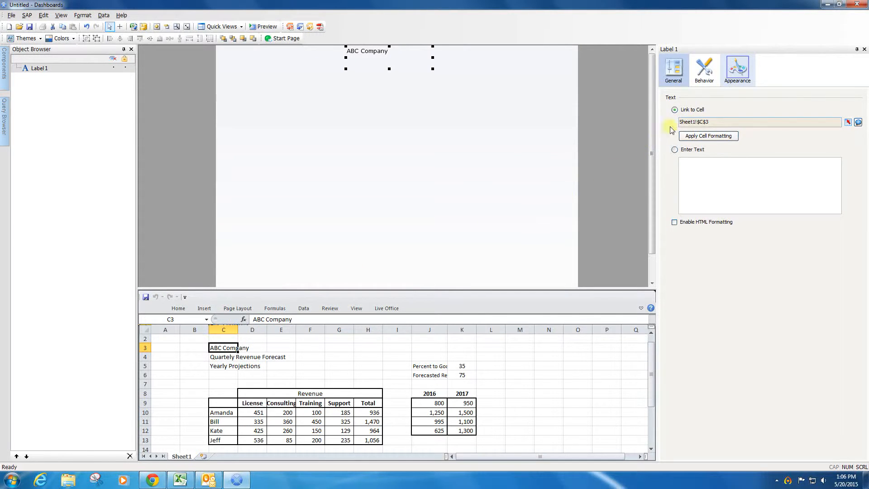
Format the title label's text as size 20, bold and centred.
click(734, 73)
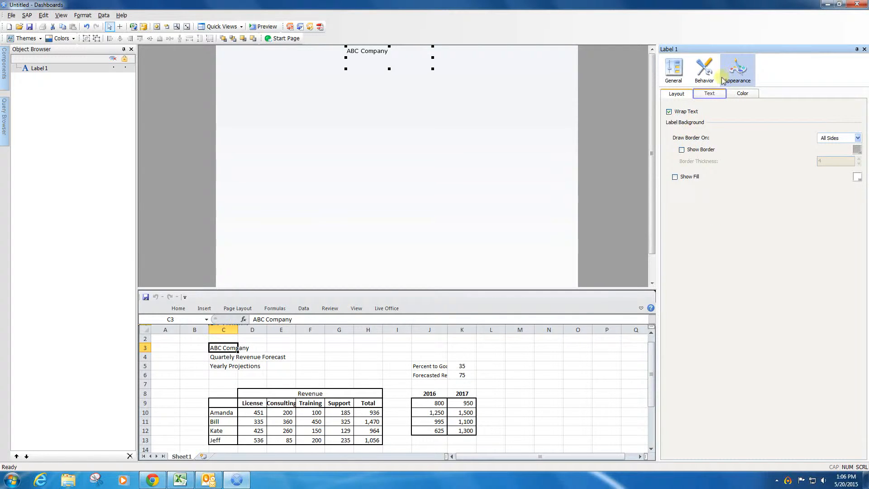
click(711, 93)
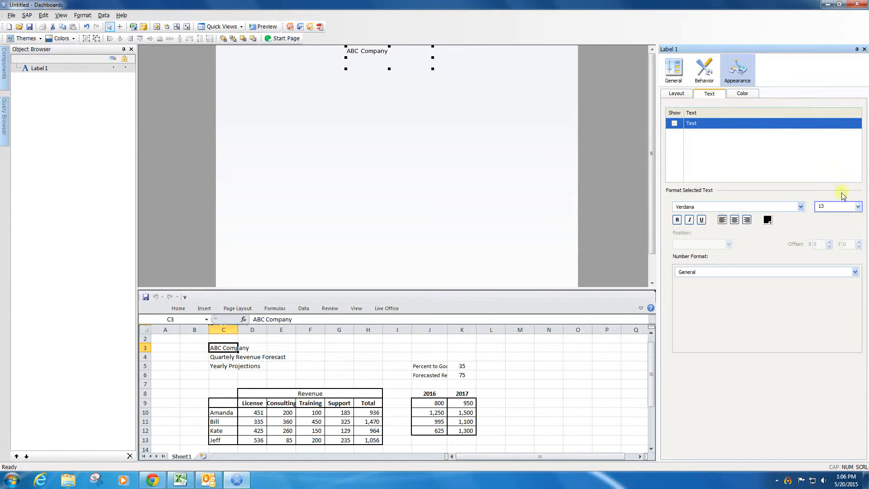
click(859, 207)
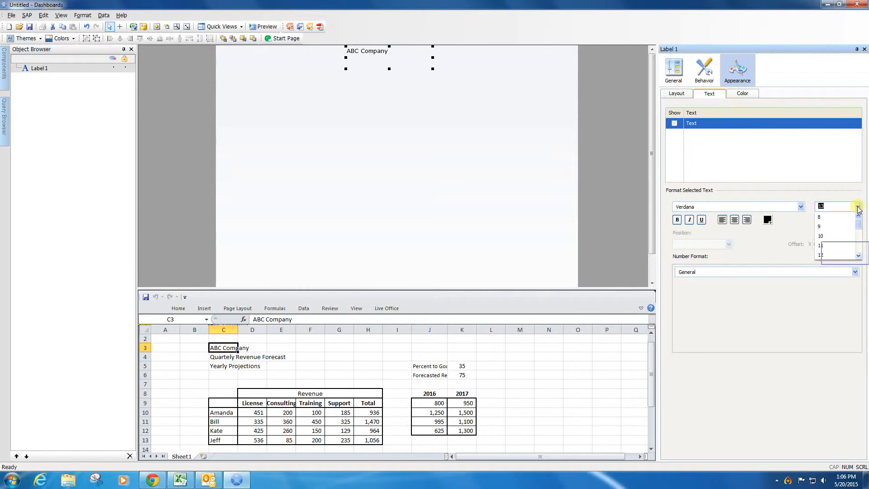
click(859, 255)
click(859, 256)
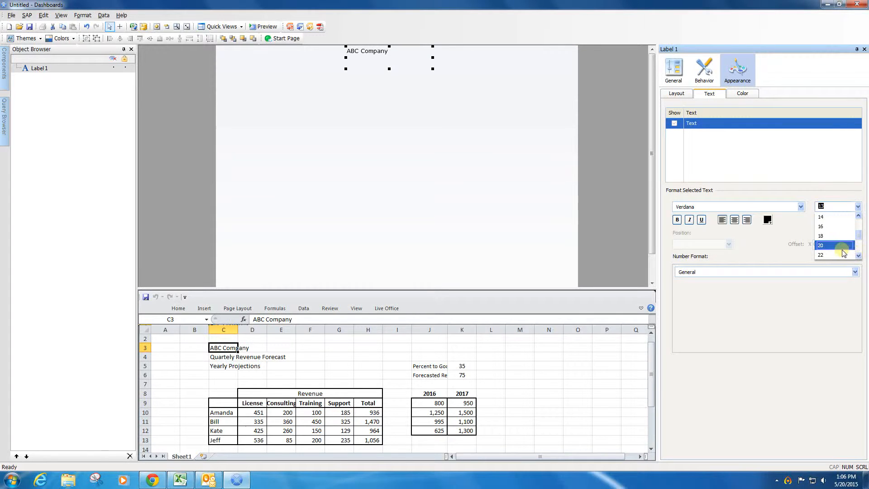
click(838, 246)
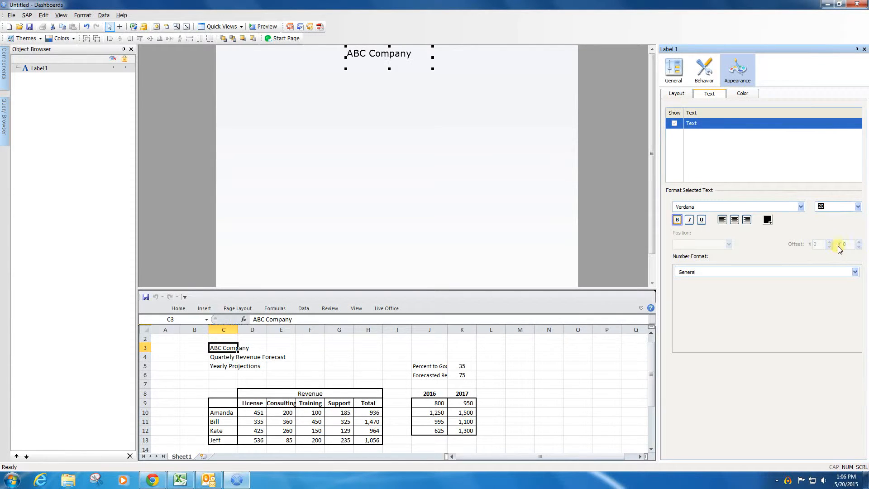
click(678, 221)
click(677, 220)
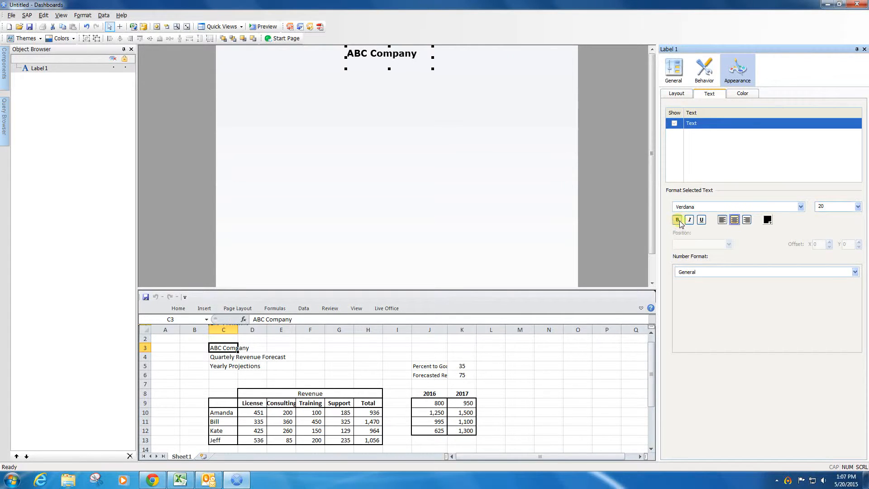
click(735, 221)
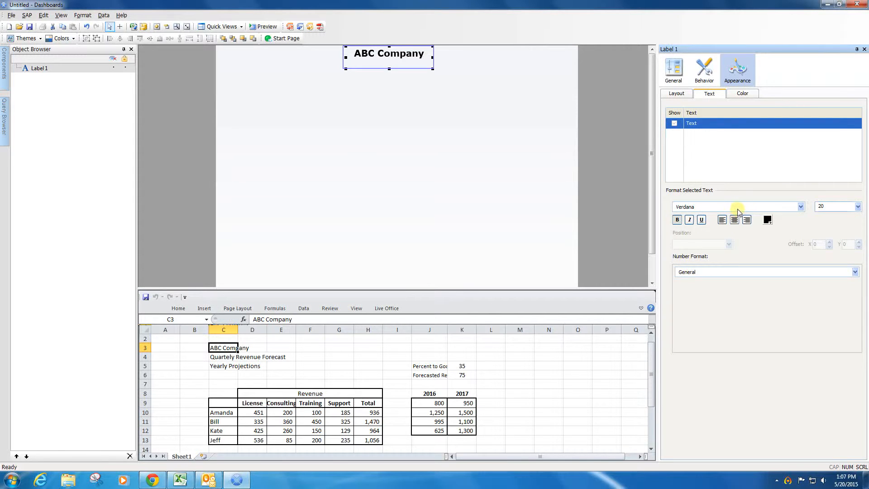
click(400, 68)
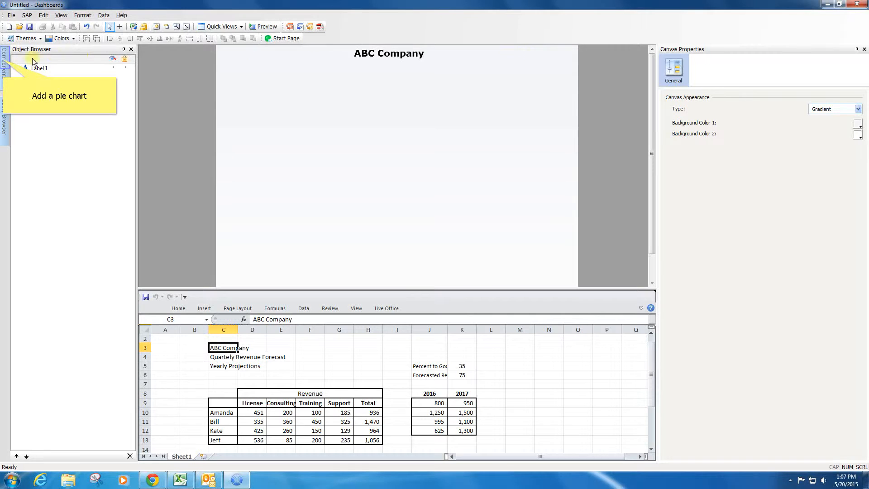
Add a Pie Chart below the title on the canvas and turn off its chart background.
click(3, 62)
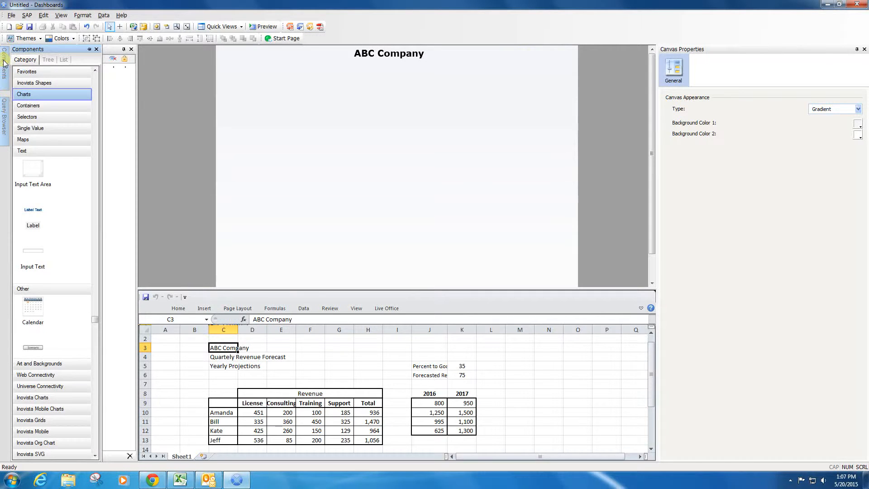
click(39, 98)
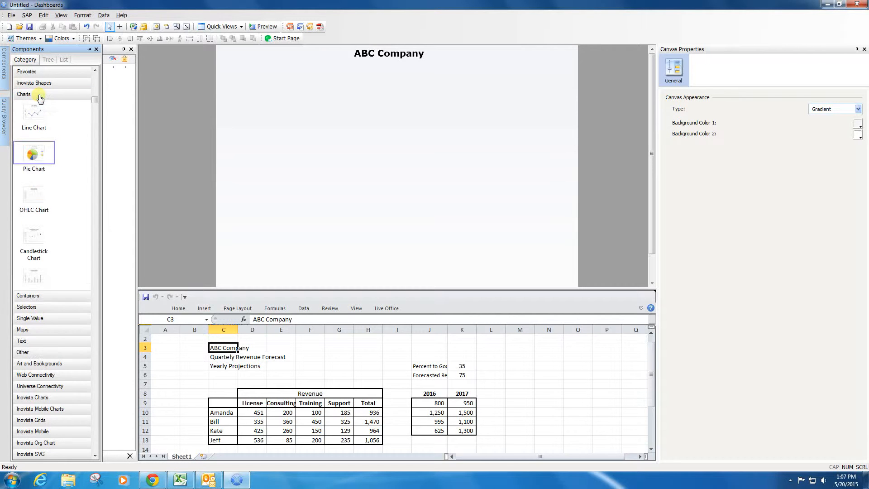
double_click(43, 155)
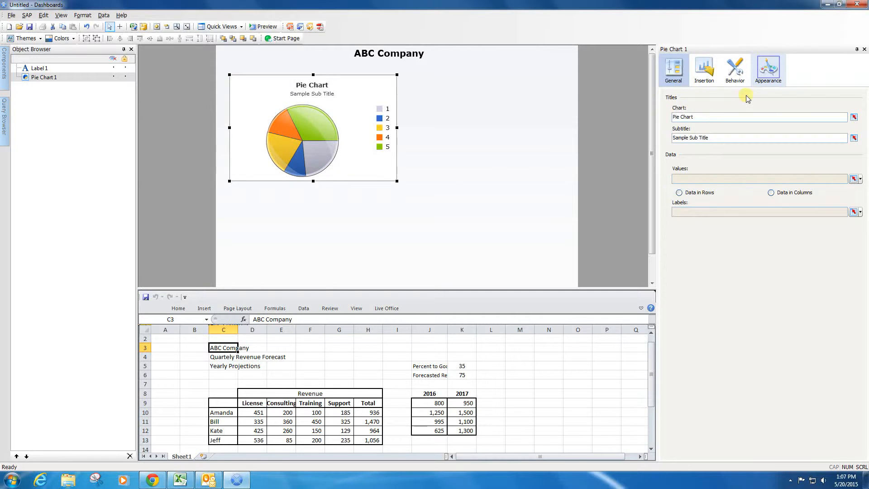
click(772, 76)
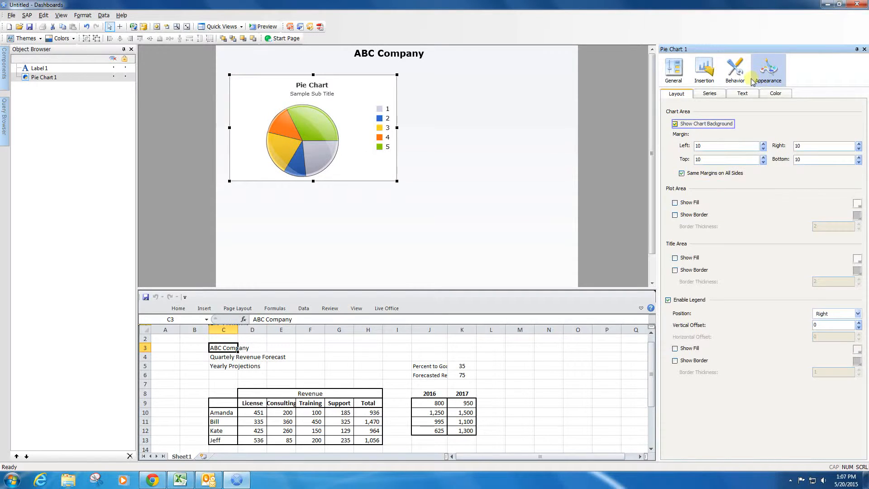
click(675, 124)
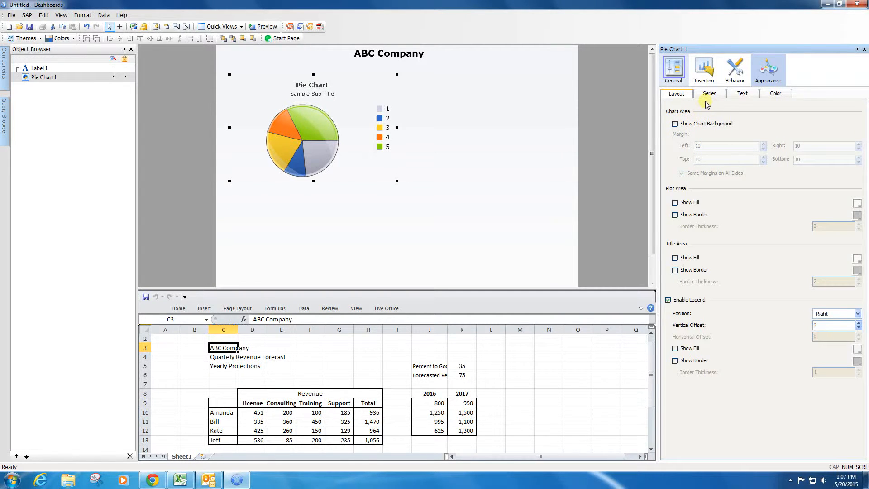
Set the pie chart's title to "2015 Sales" and its subtitle to "1st Quarter".
click(674, 69)
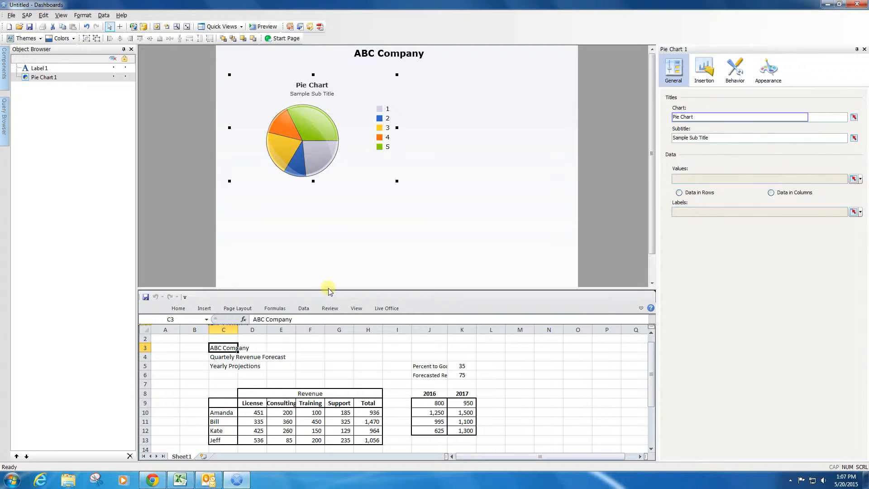
triple_click(697, 116)
text(201)
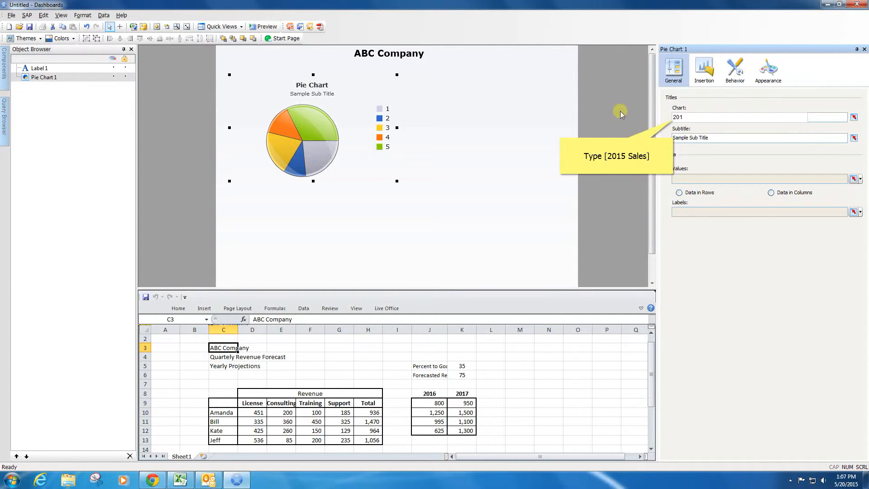
text(5 Sales)
key(Tab)
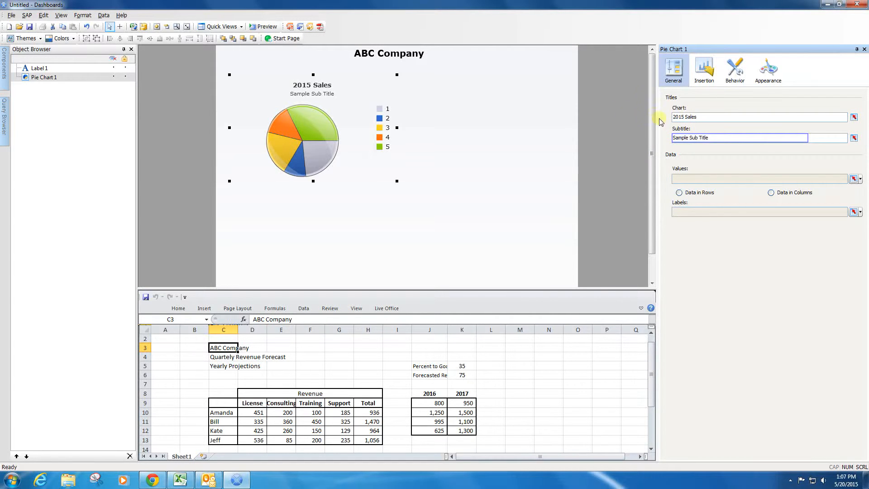
click(721, 140)
text(1st Quarter)
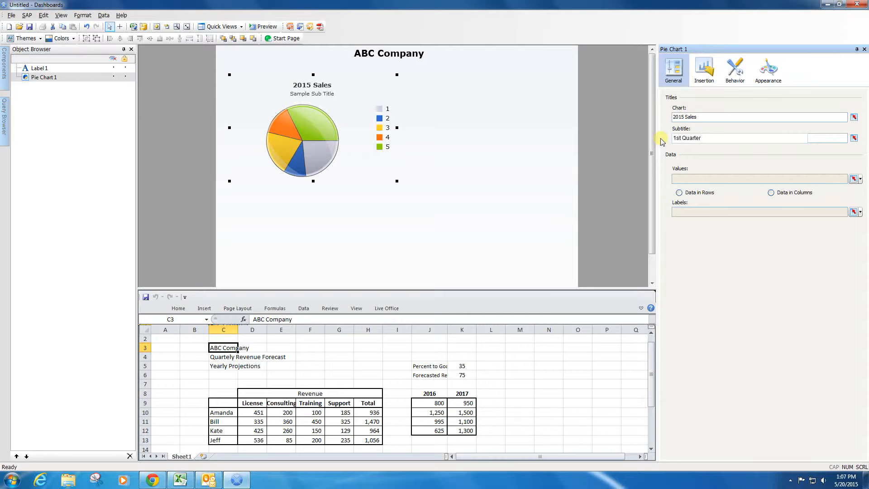
key(Tab)
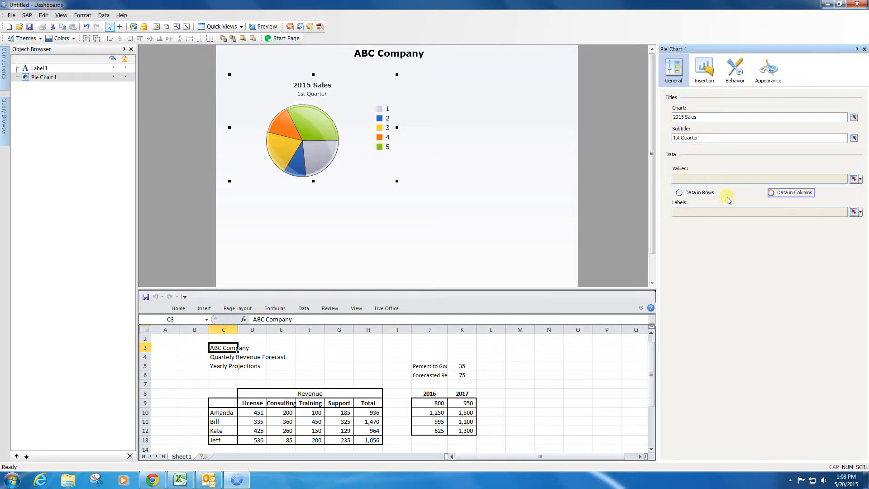
Set the pie chart to data in columns and link its values to the totals in Sheet1 H10:H13.
click(771, 194)
click(853, 180)
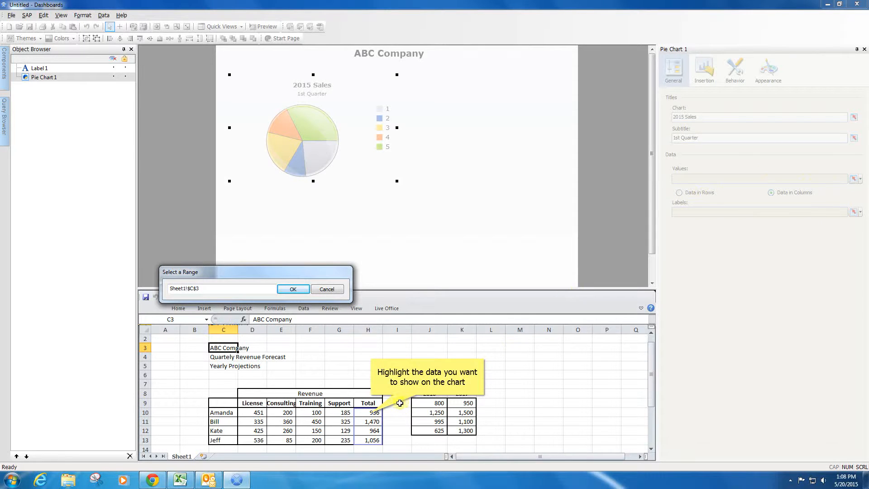
drag(370, 413, 367, 438)
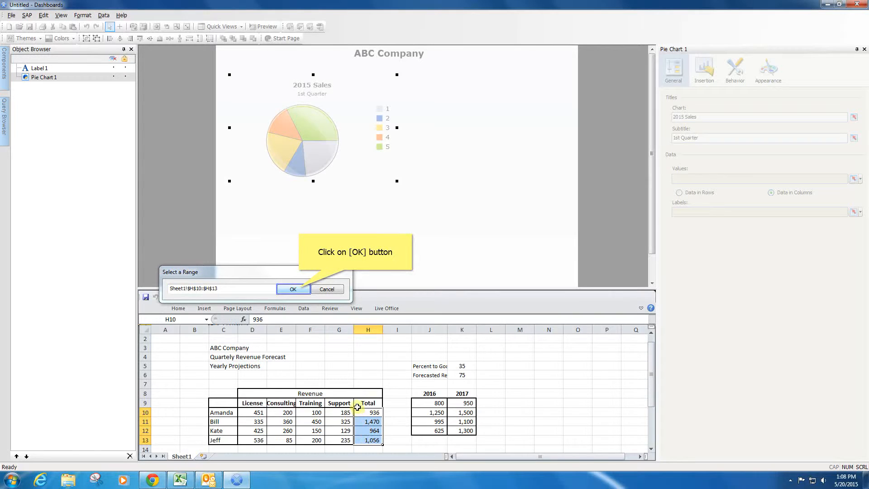
click(293, 289)
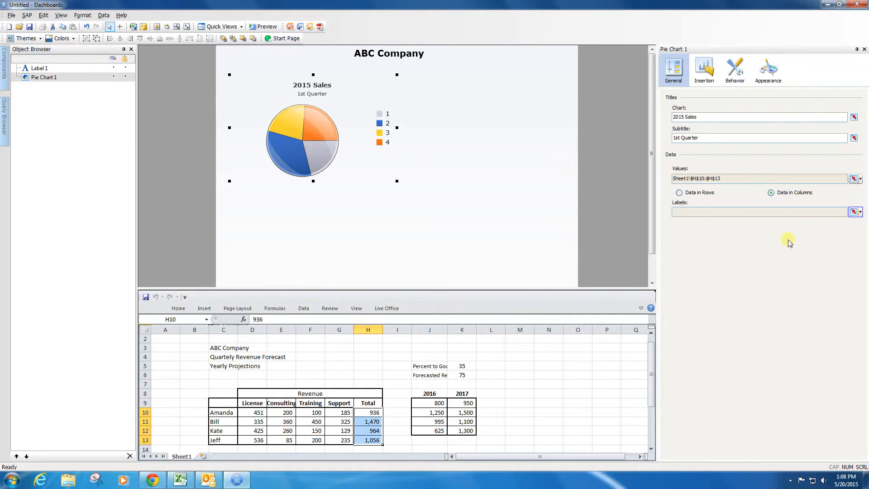
Link the pie chart's labels to the names in Sheet1 C10:C13.
click(853, 212)
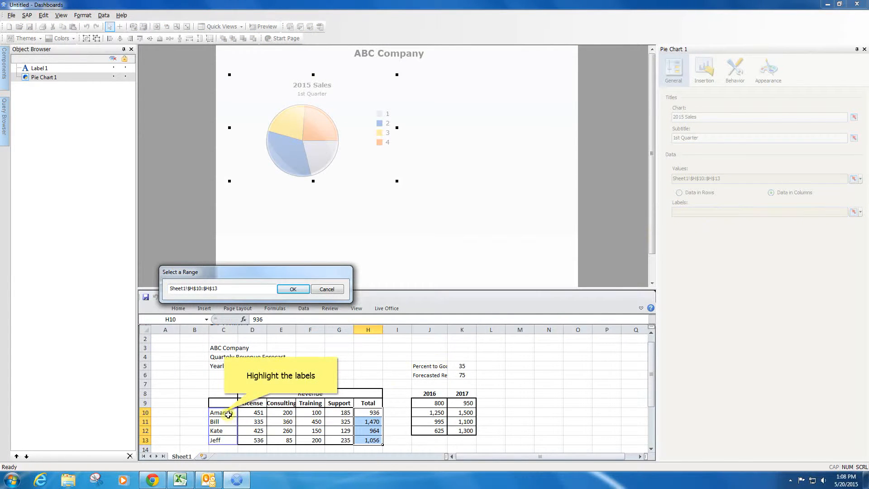
drag(226, 413, 224, 439)
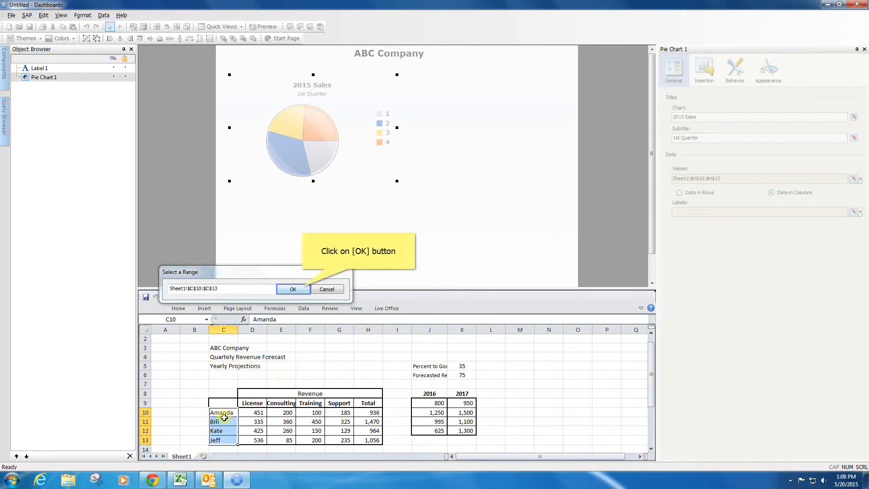
click(293, 289)
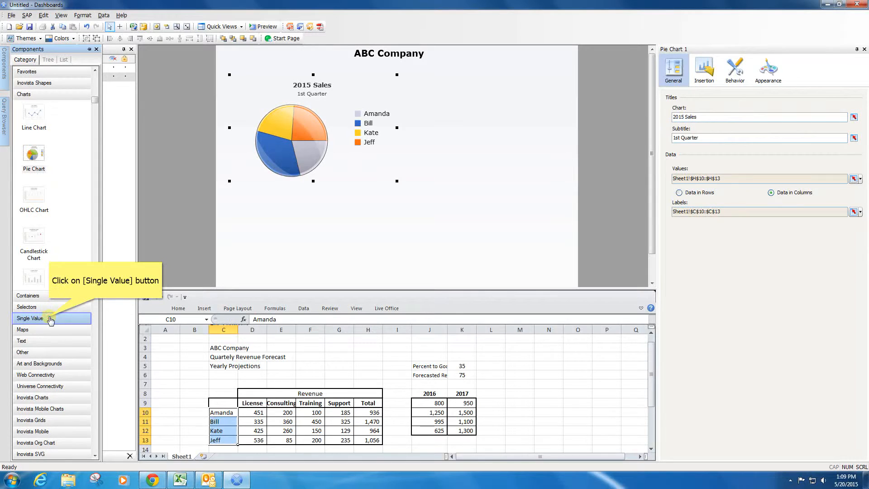
Add a Gauge2 component to the canvas to the right of the pie chart and enlarge it.
click(49, 319)
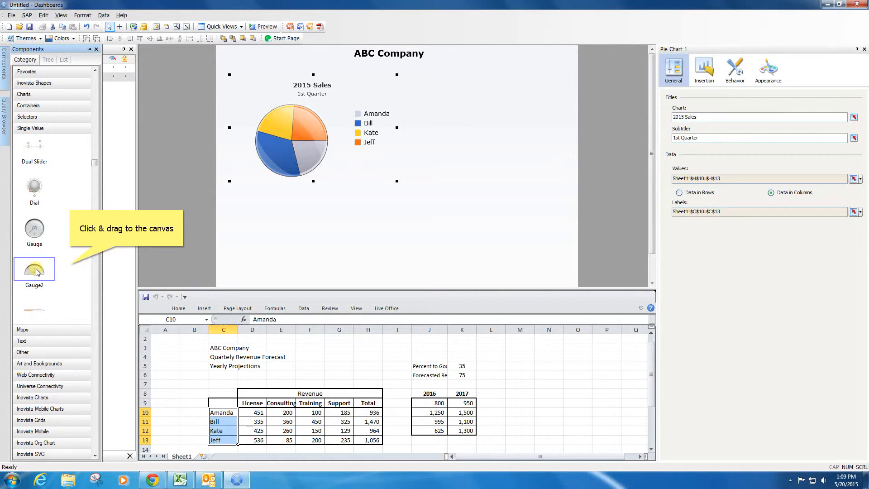
drag(37, 271, 474, 125)
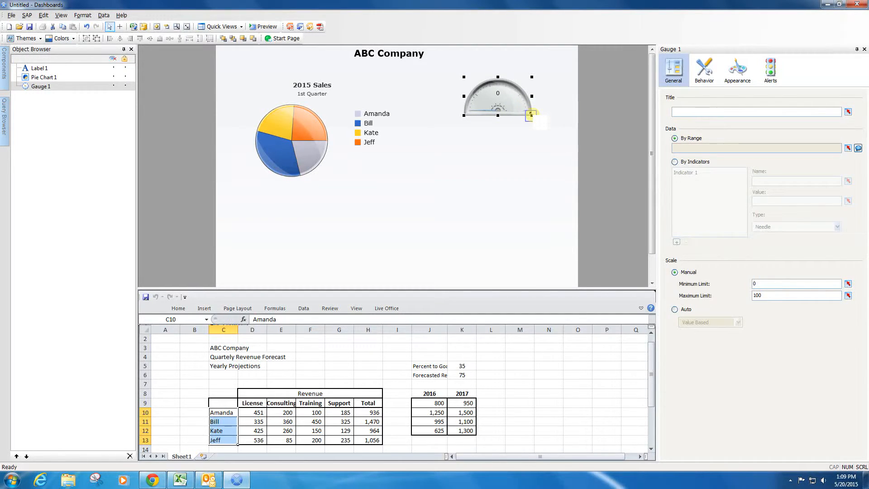
drag(531, 115, 548, 134)
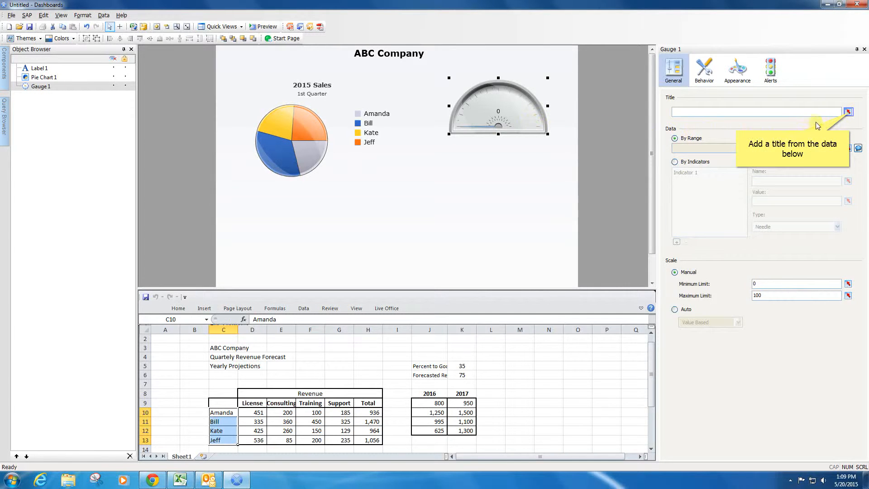
Link the gauge's title to Sheet1 cell J5 and make the title text bold.
click(848, 112)
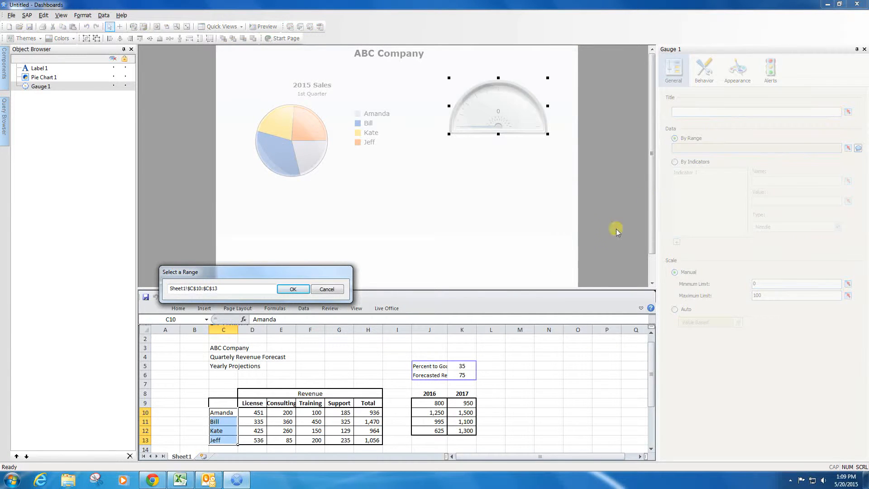
click(433, 367)
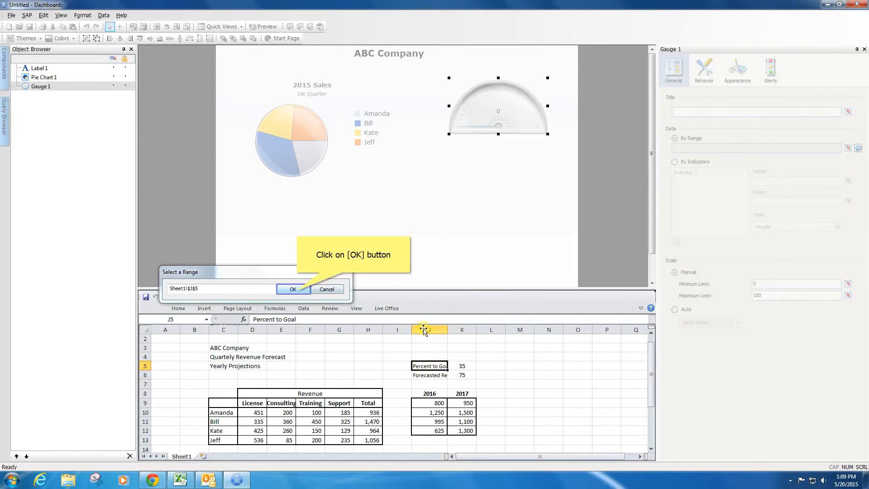
click(293, 289)
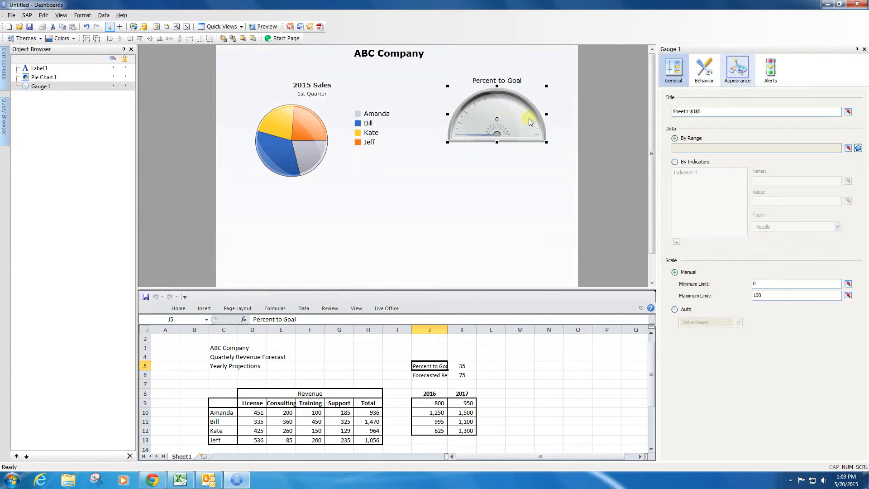
click(743, 74)
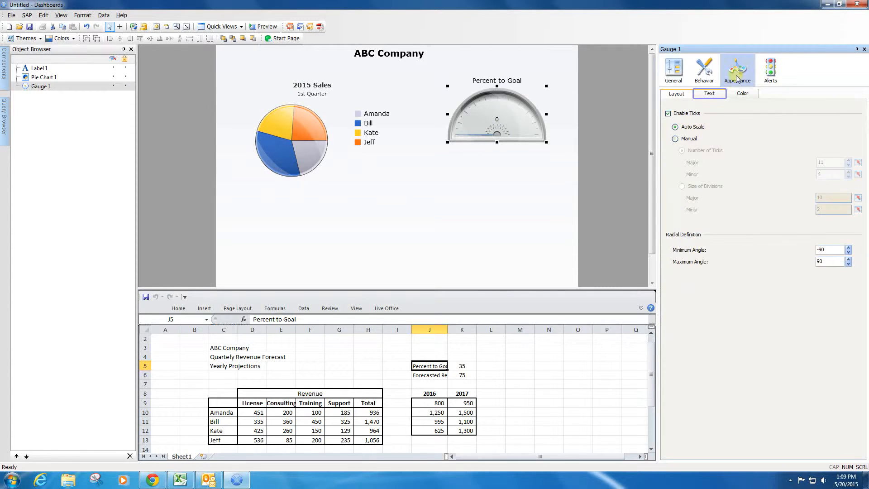
click(711, 93)
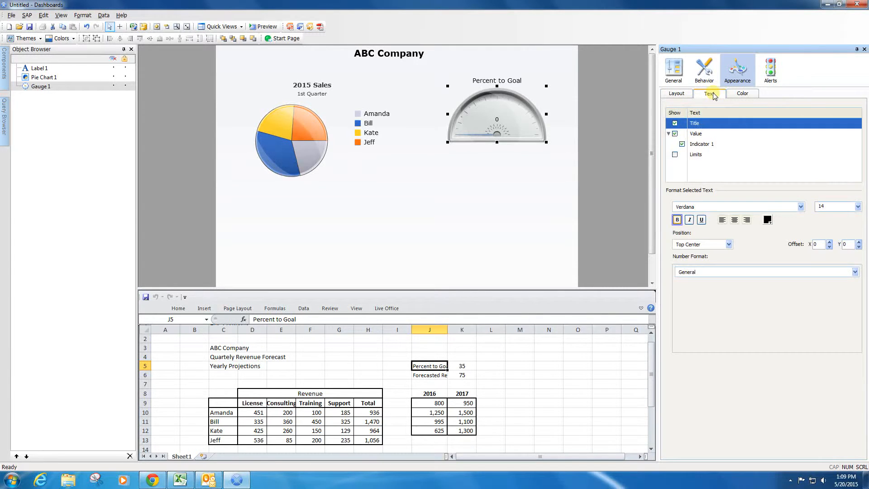
click(677, 220)
Link the percent-to-goal gauge's data range to the value in Sheet1 cell K5.
click(673, 70)
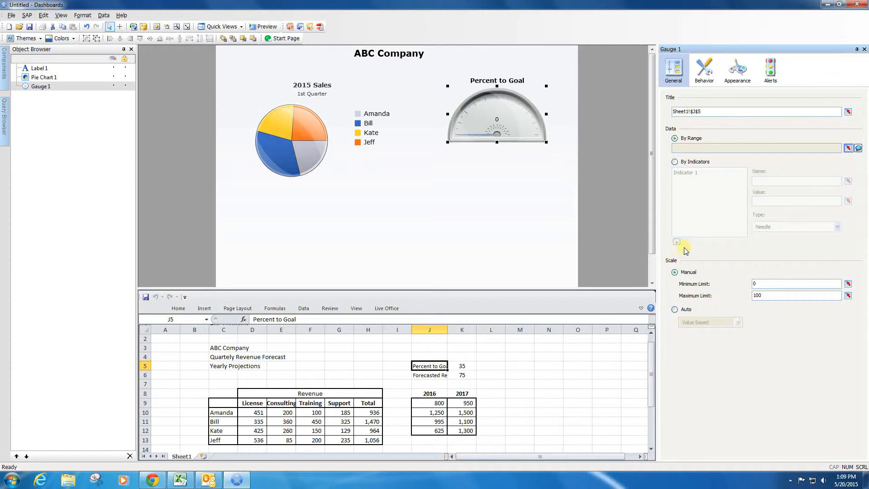
click(848, 148)
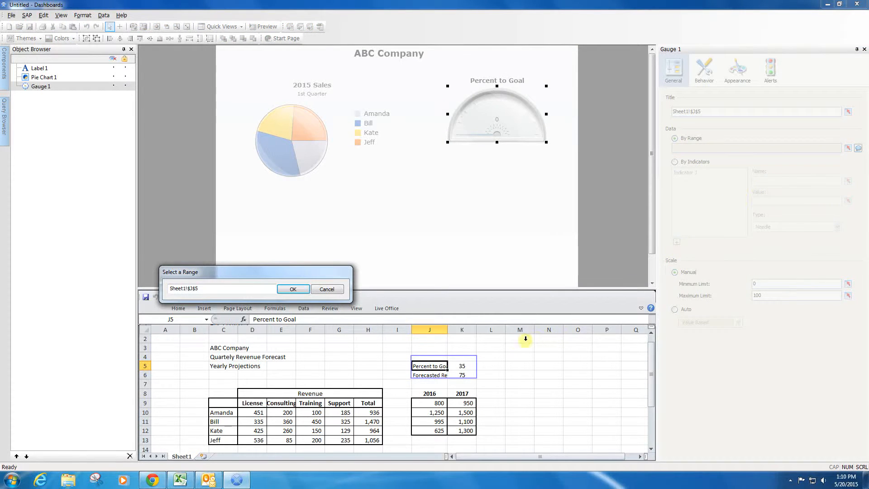
click(465, 367)
click(293, 289)
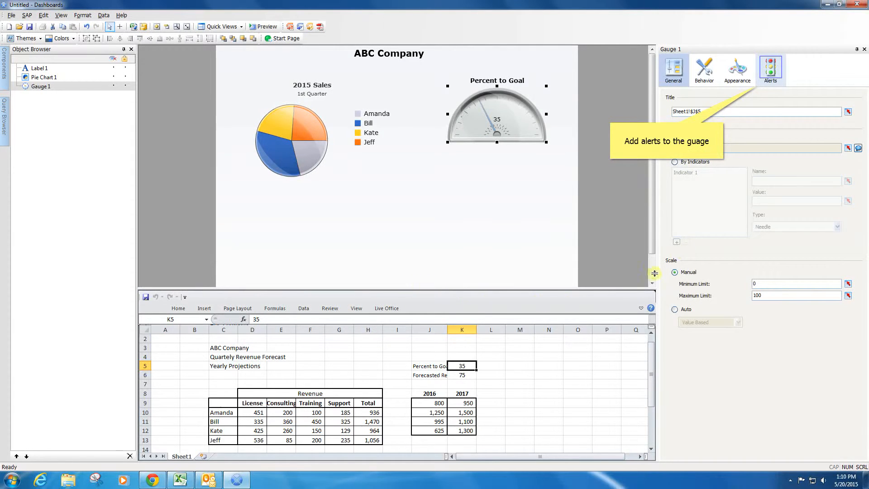
Enable alerts on the gauge with range-based thresholds, high values as good, and the marker added as an alert location.
click(770, 69)
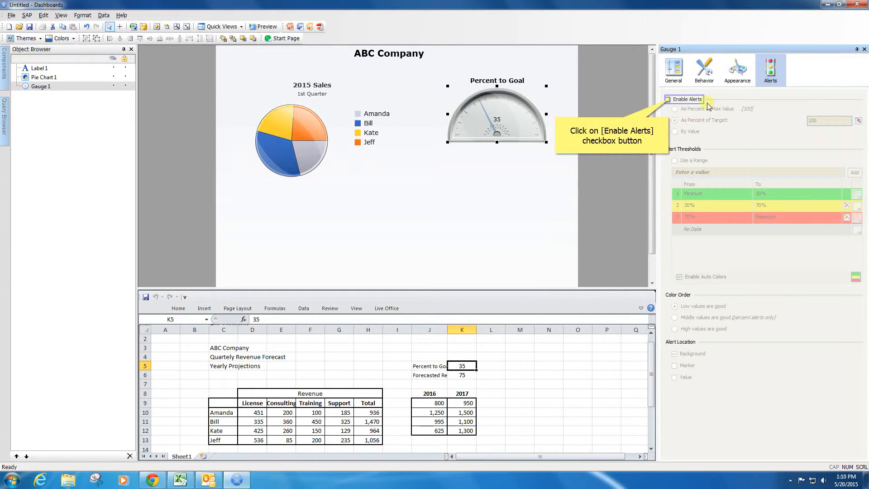
click(667, 99)
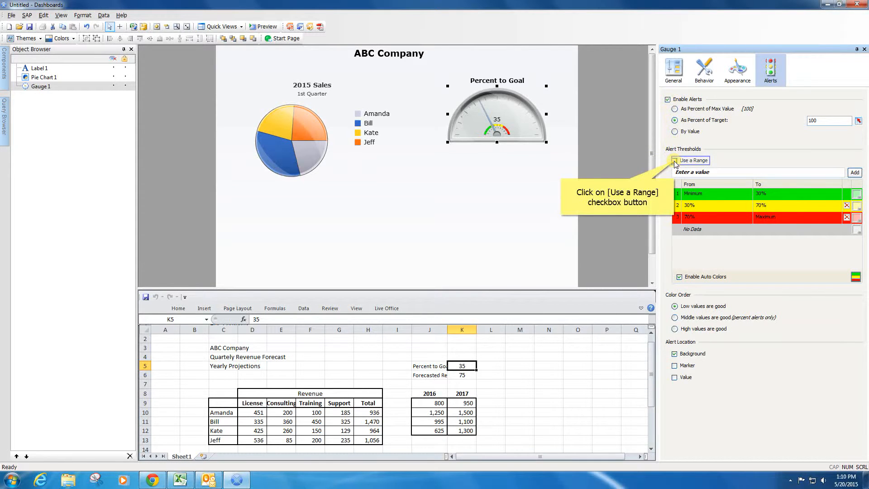
click(675, 162)
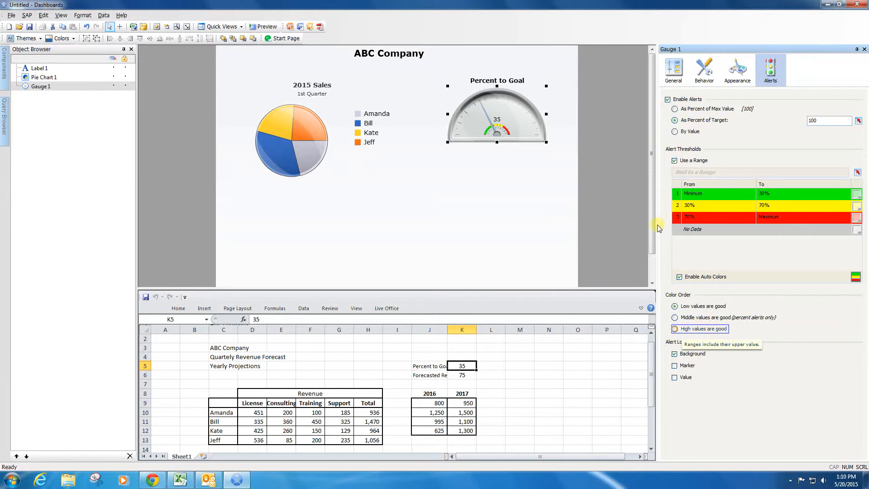
click(675, 329)
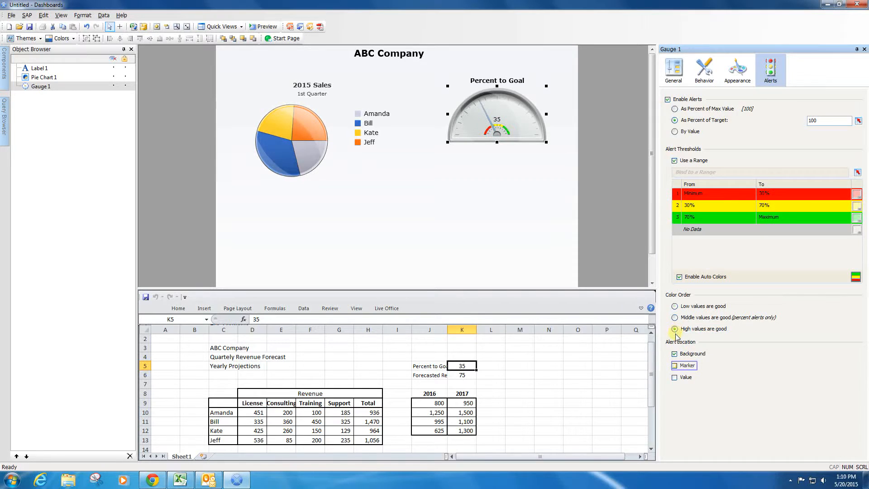
click(675, 368)
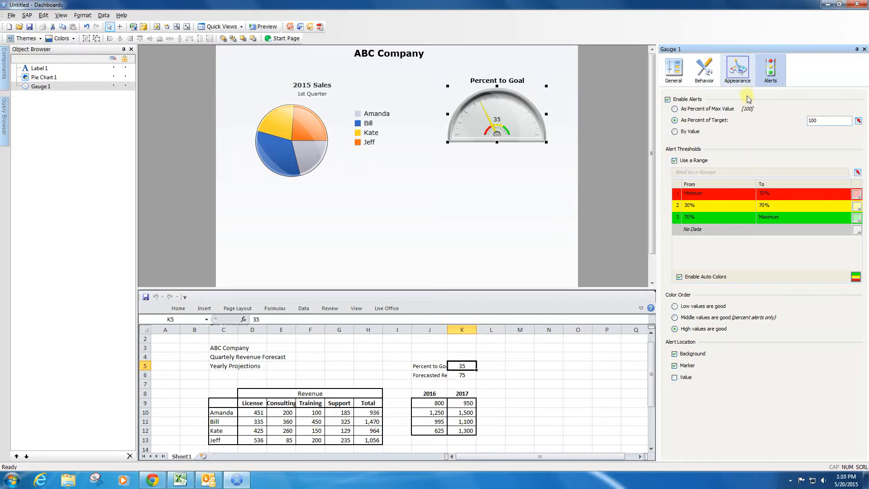
Set the gauge's frame color to the blue theme shade Darker 25% and its center color to blue Lighter 60%.
click(737, 71)
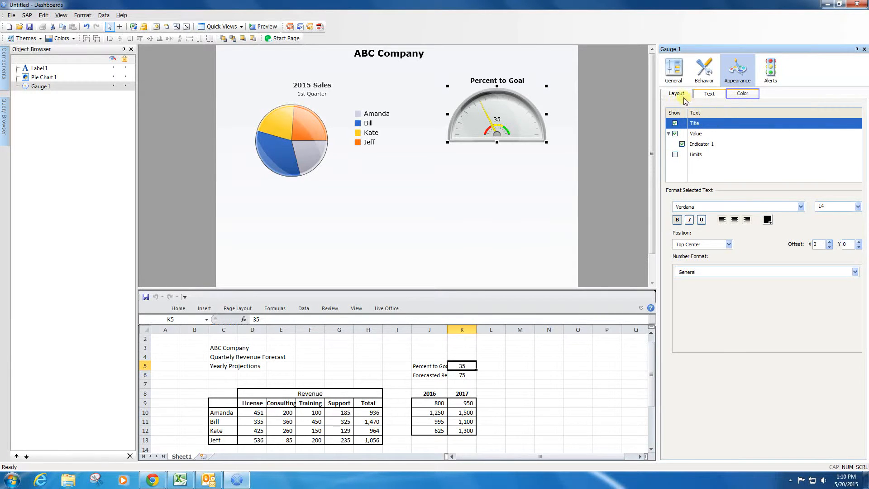
click(734, 95)
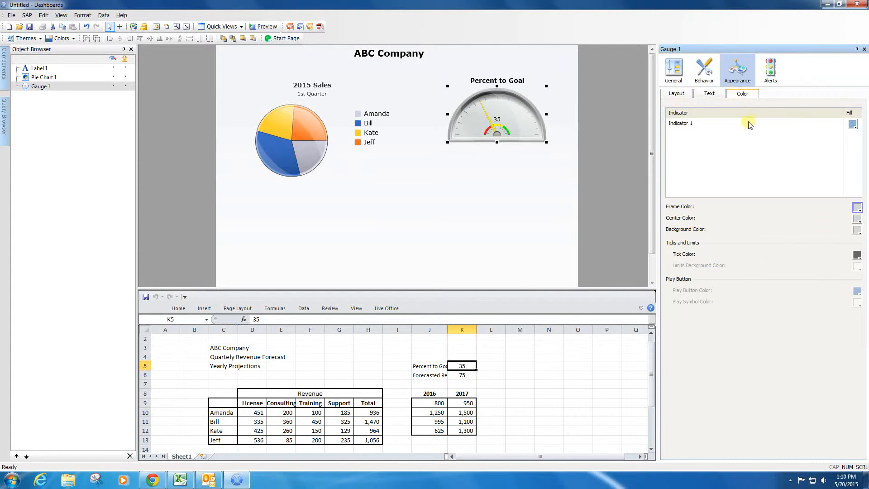
click(857, 208)
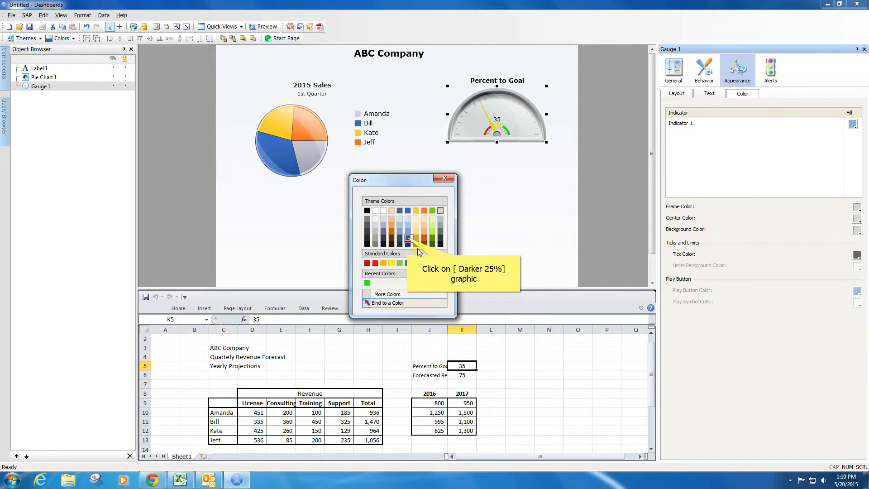
click(408, 239)
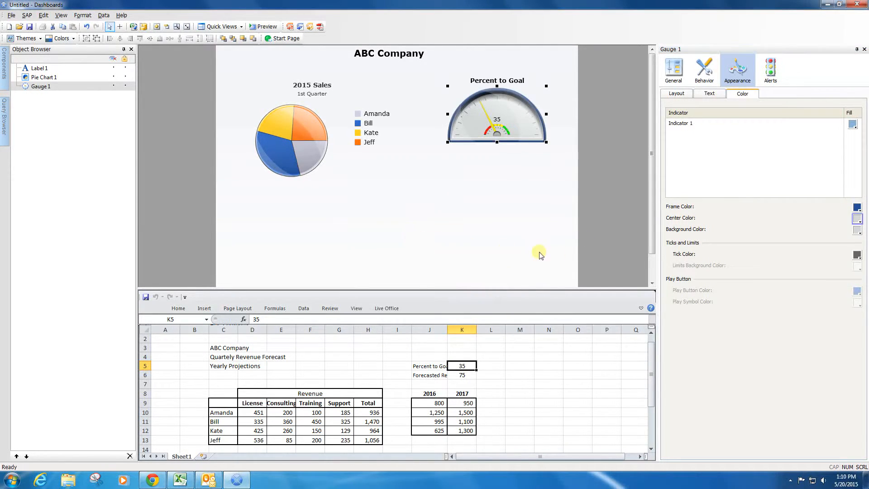
click(857, 220)
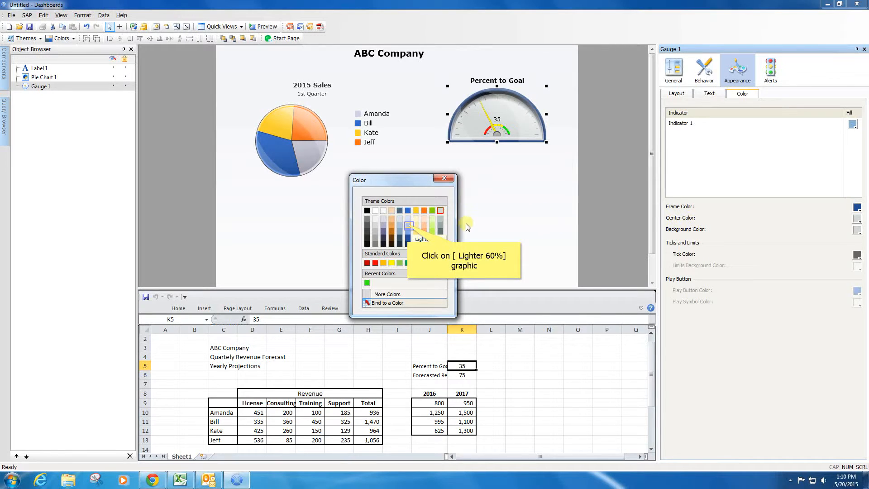
click(409, 227)
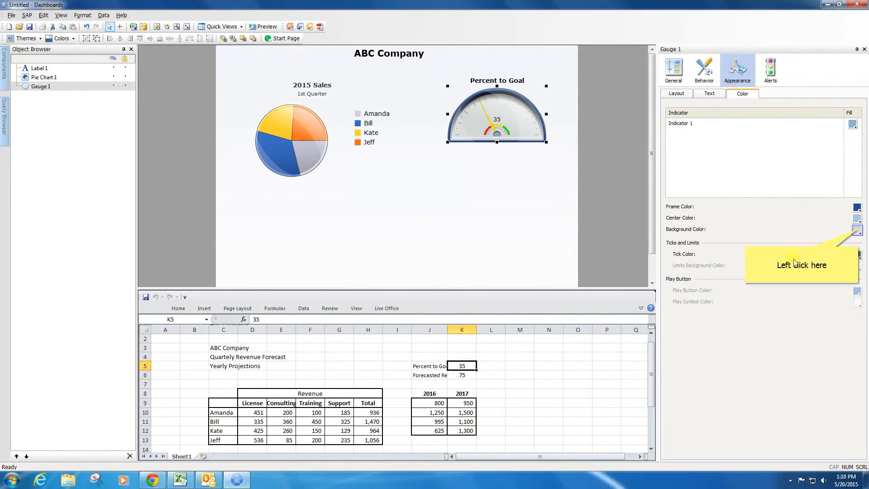
Set the gauge's background color to blue Lighter 60% and its tick color to blue Darker 25%, and deselect the gauge.
click(857, 230)
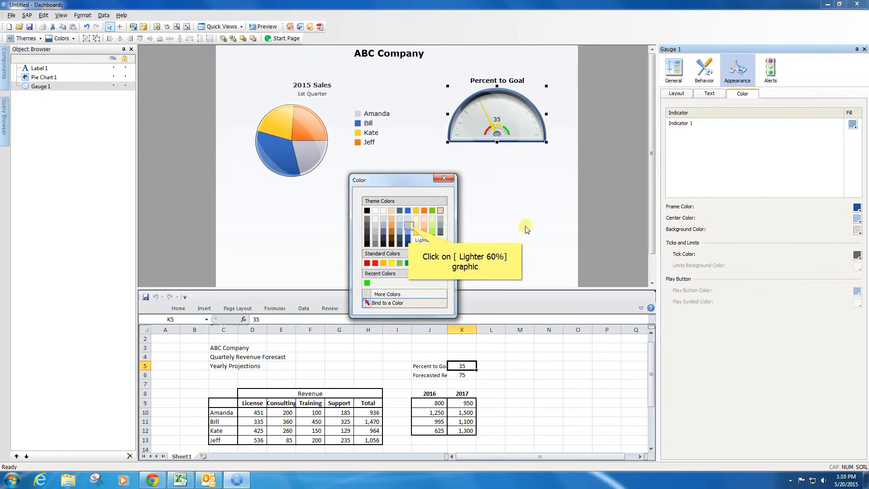
click(408, 227)
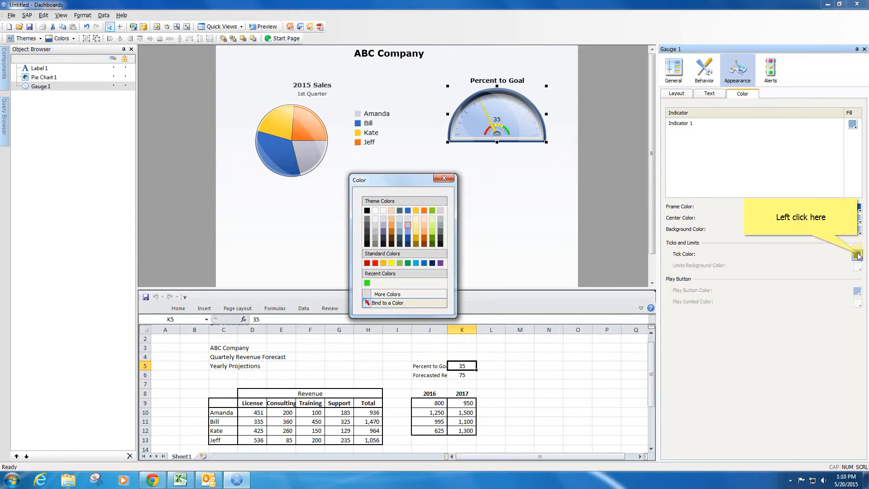
click(858, 255)
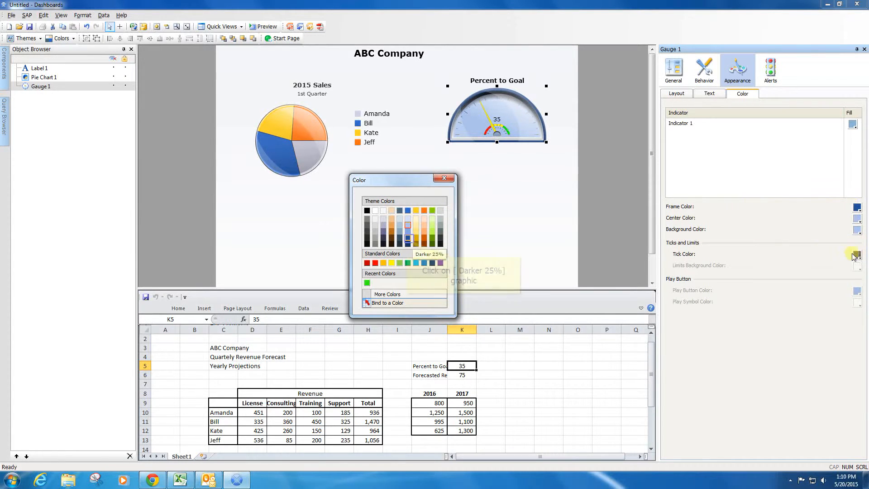
click(408, 240)
click(553, 217)
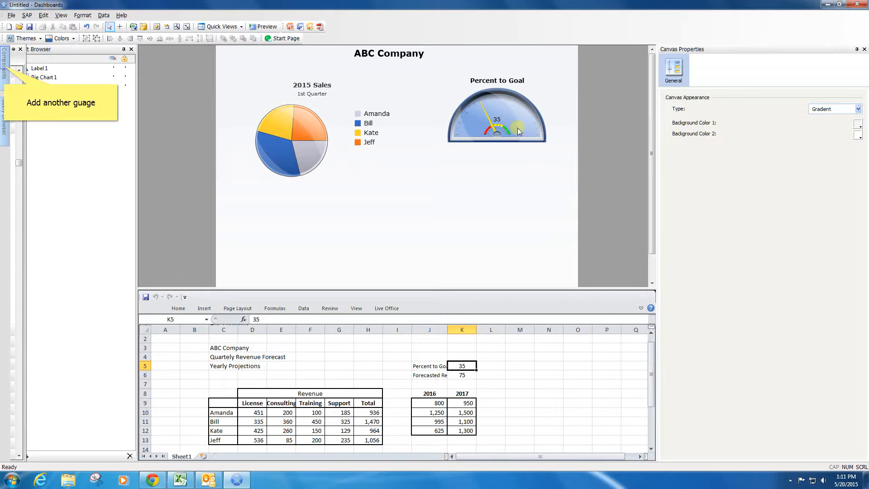
Add a second Gauge2 component to the canvas directly below the Percent to Goal gauge.
click(5, 69)
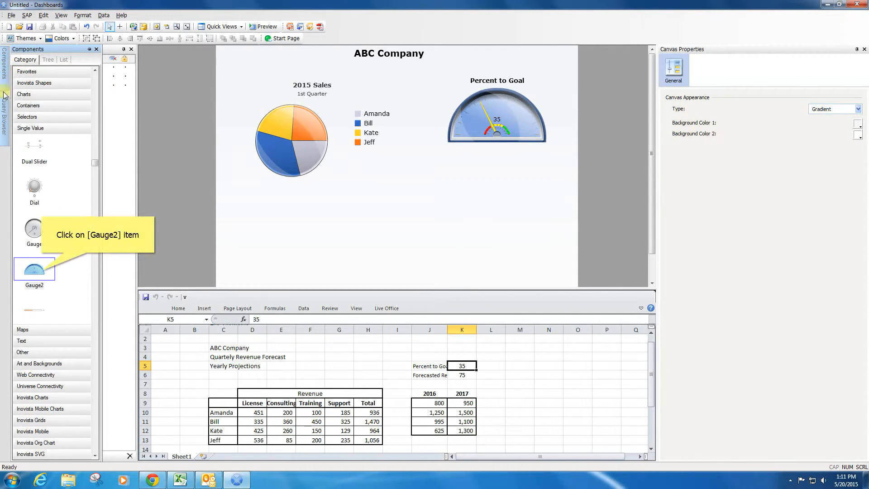
click(34, 271)
click(547, 157)
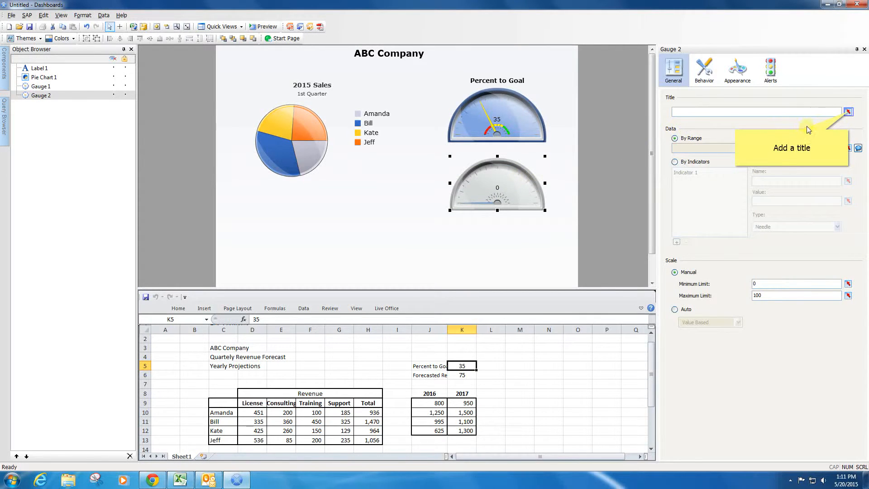
Link the second gauge's title to Sheet1 cell J6 and its data range to cell K6.
click(848, 111)
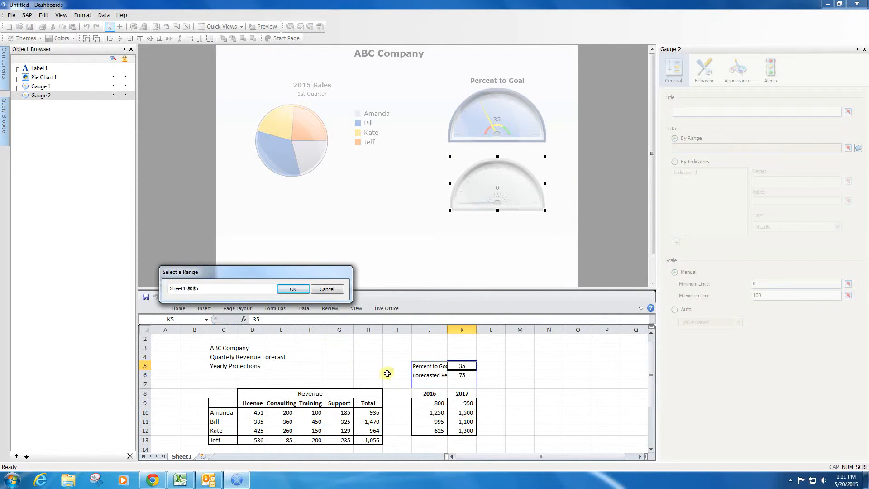
click(422, 376)
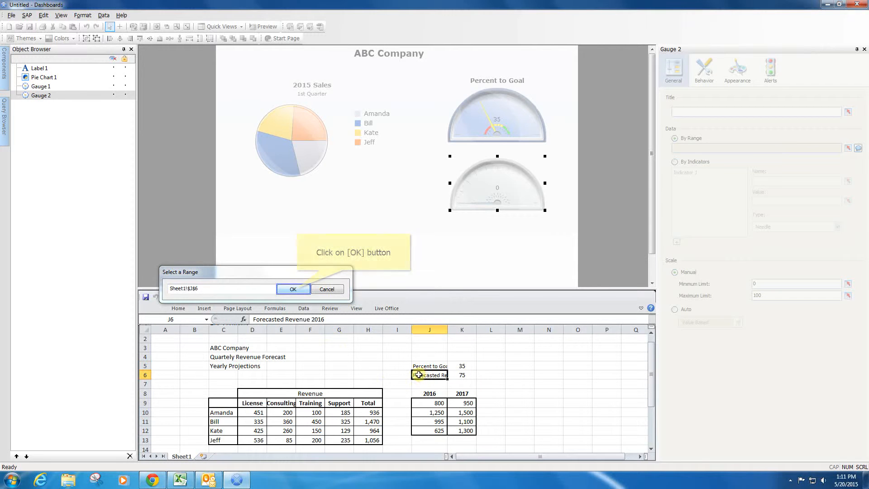
click(293, 288)
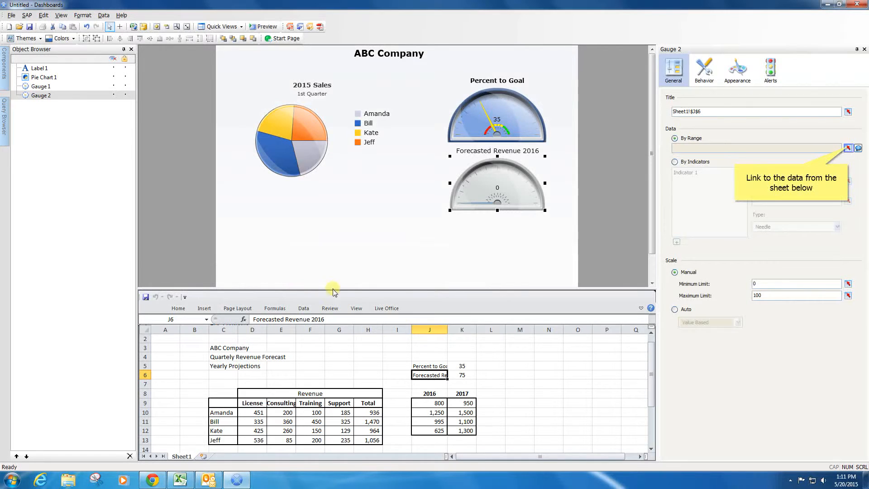
click(848, 148)
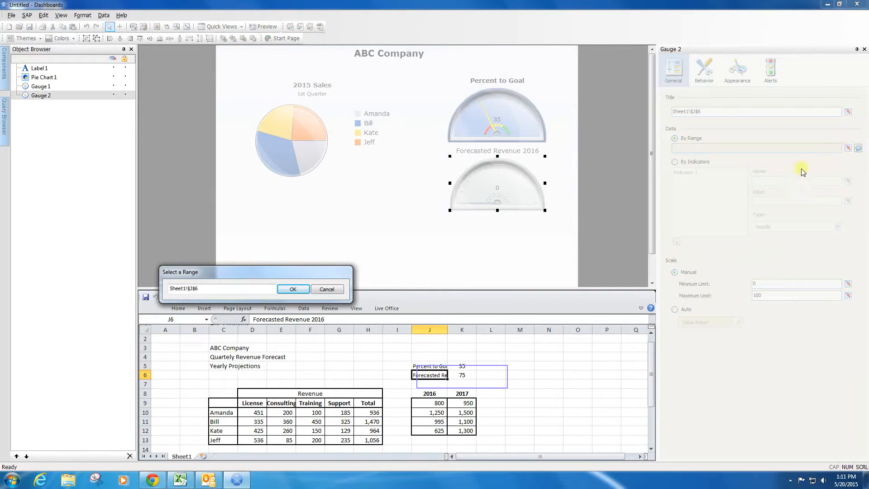
click(462, 376)
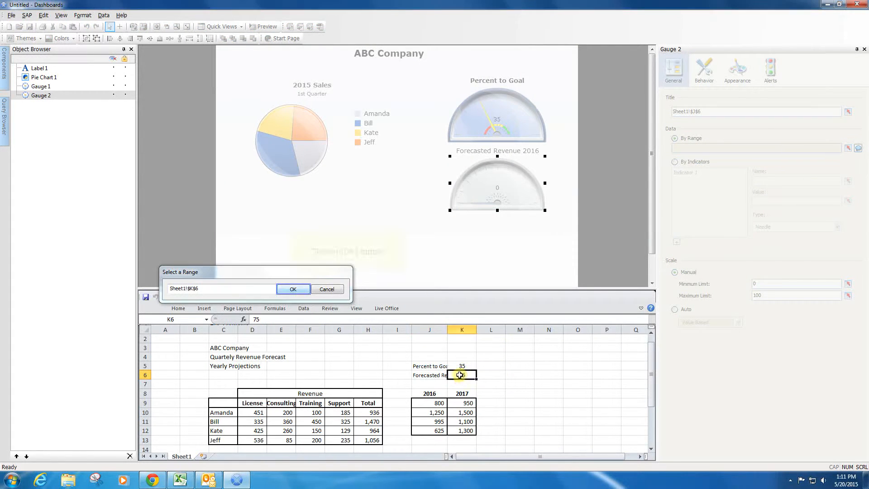
click(292, 289)
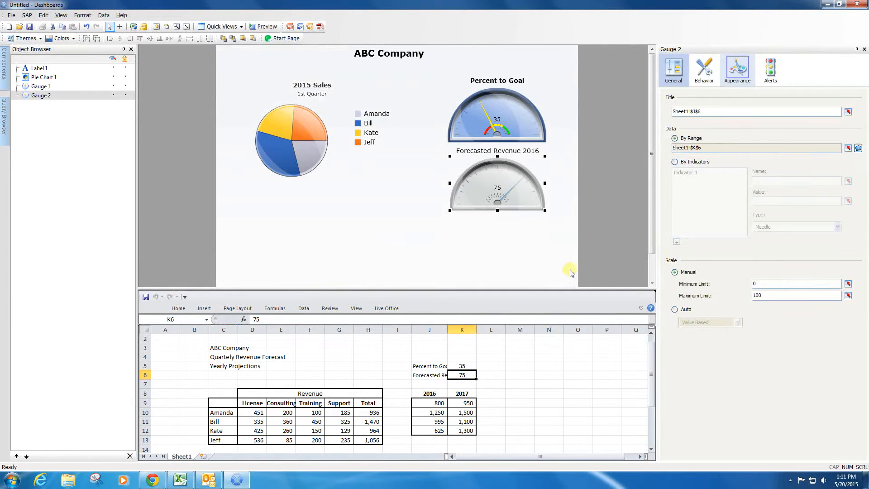
Make the Forecasted Revenue 2016 gauge's title text bold.
click(738, 75)
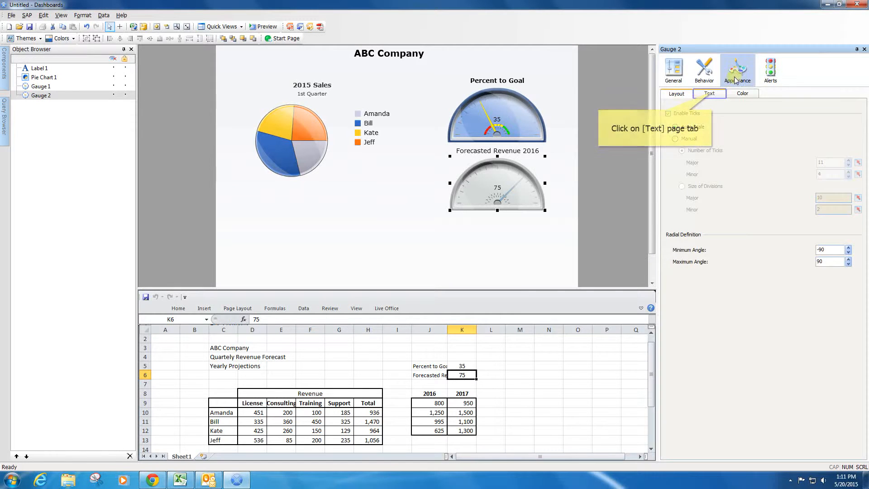
click(711, 93)
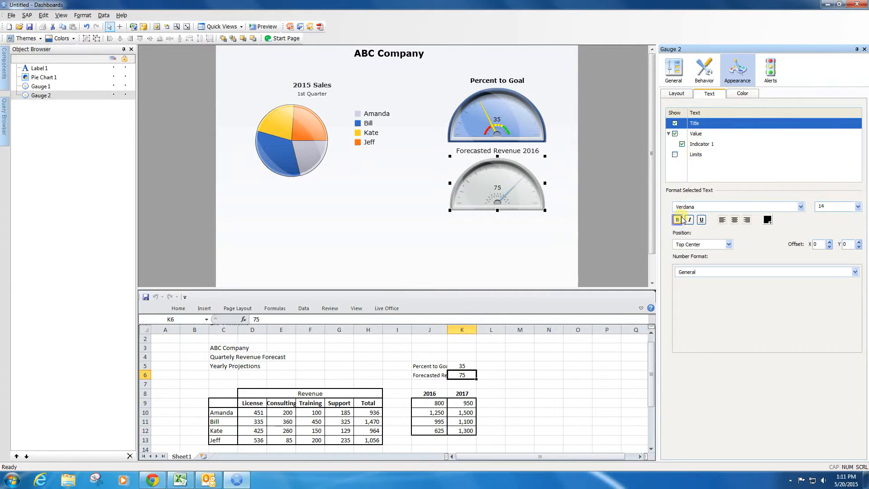
click(678, 221)
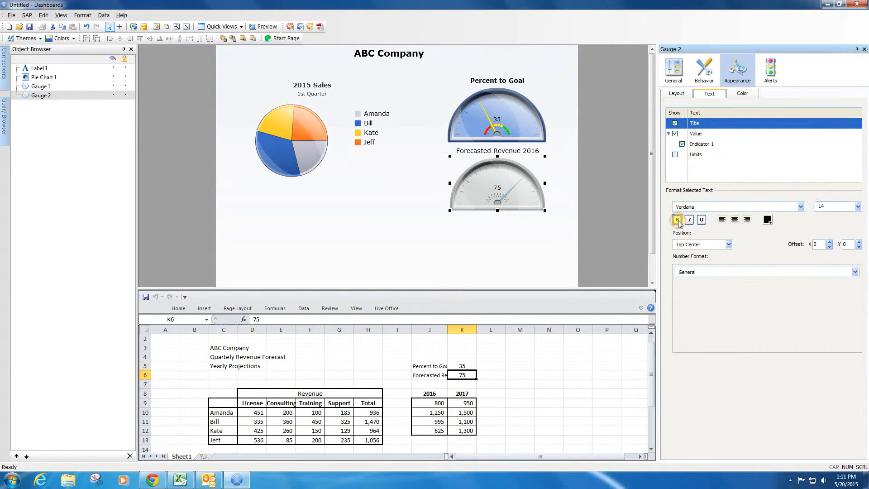
Set the Forecasted Revenue 2016 gauge's frame color to blue Darker 25% and its center and background colors to blue Lighter 60%.
click(746, 96)
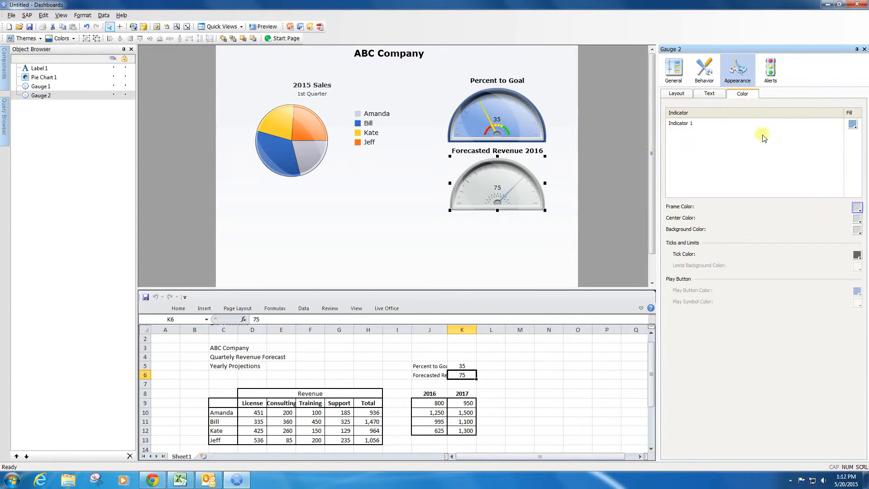
click(858, 210)
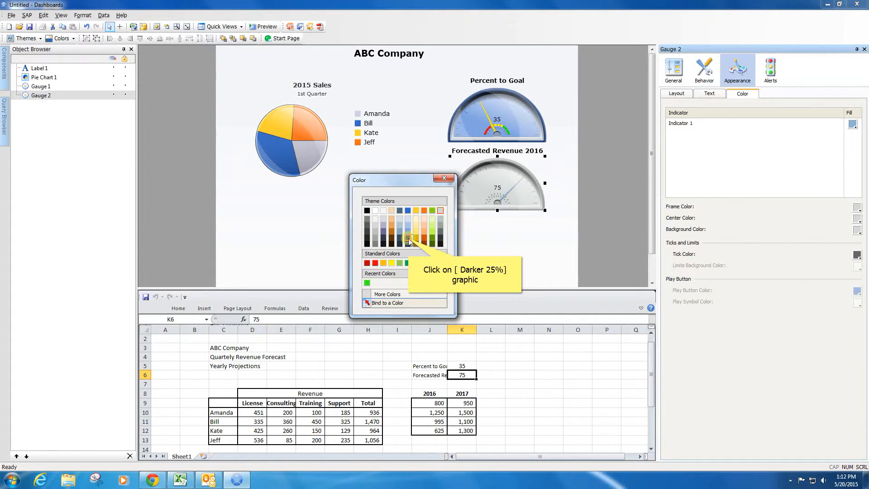
click(409, 239)
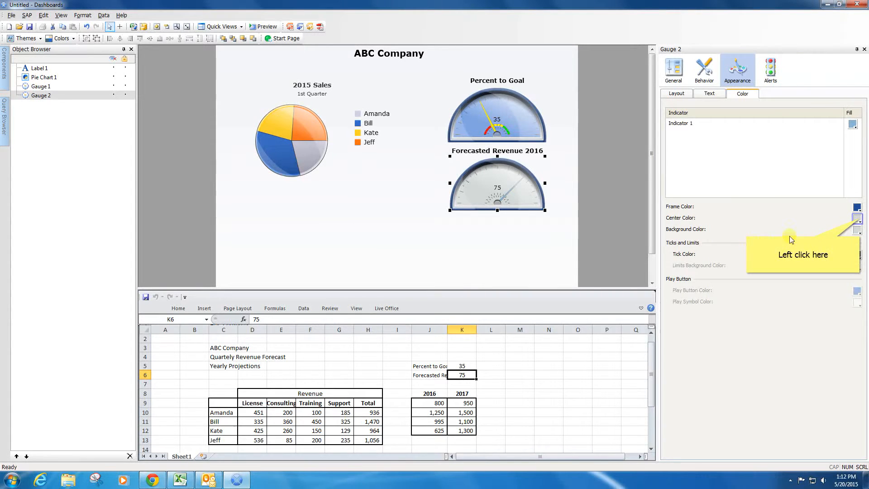
click(858, 219)
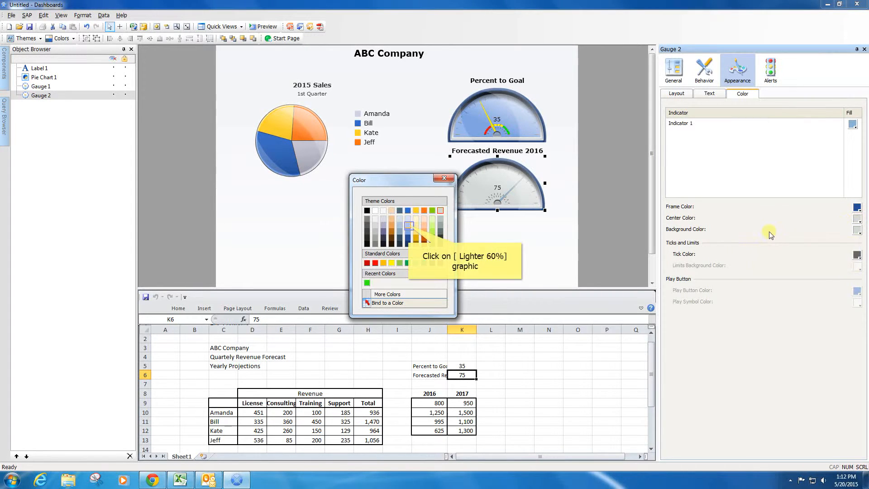
click(409, 227)
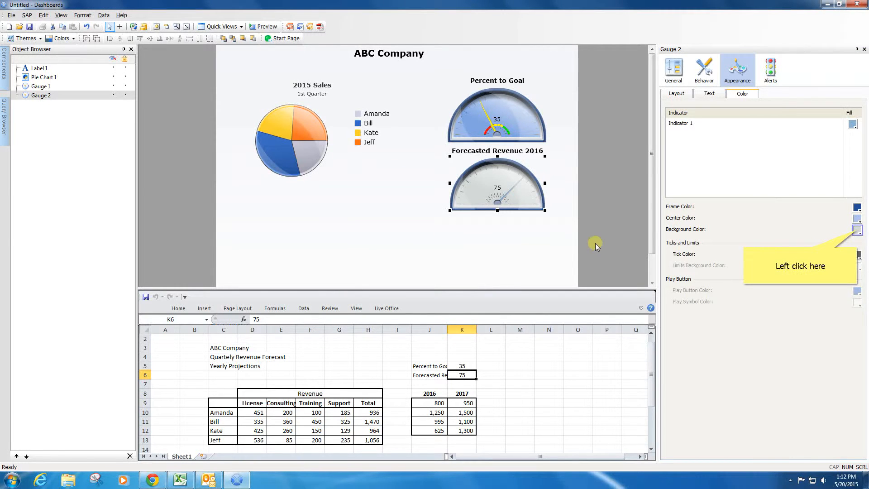
click(857, 230)
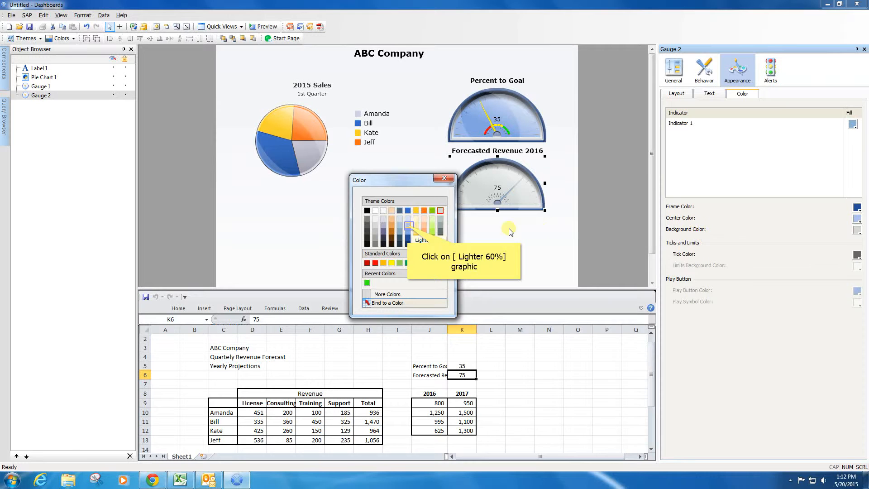
click(409, 227)
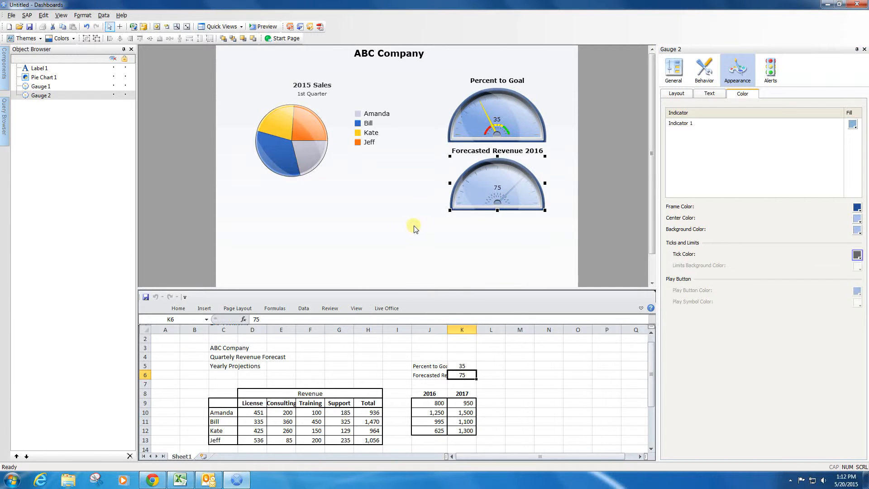
Set the Forecasted Revenue 2016 gauge's tick color to blue Darker 25% and its pointer, Indicator 1, to standard green.
click(857, 255)
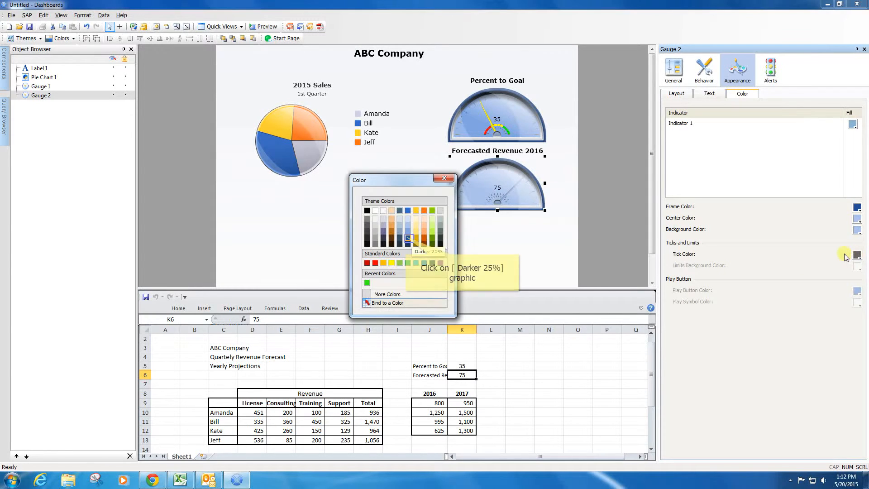
click(407, 239)
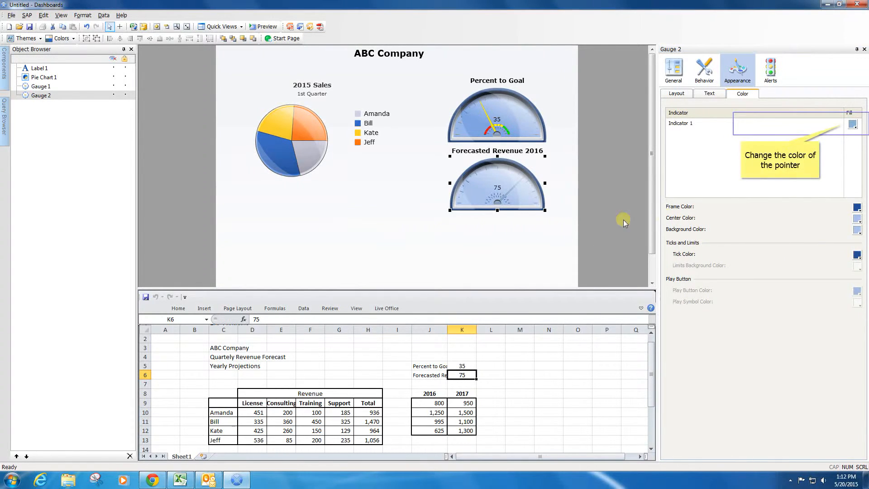
click(853, 124)
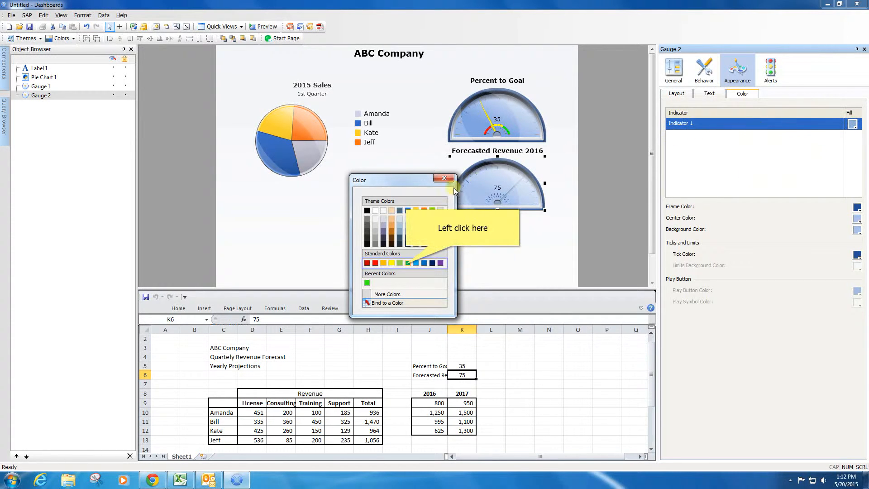
click(407, 266)
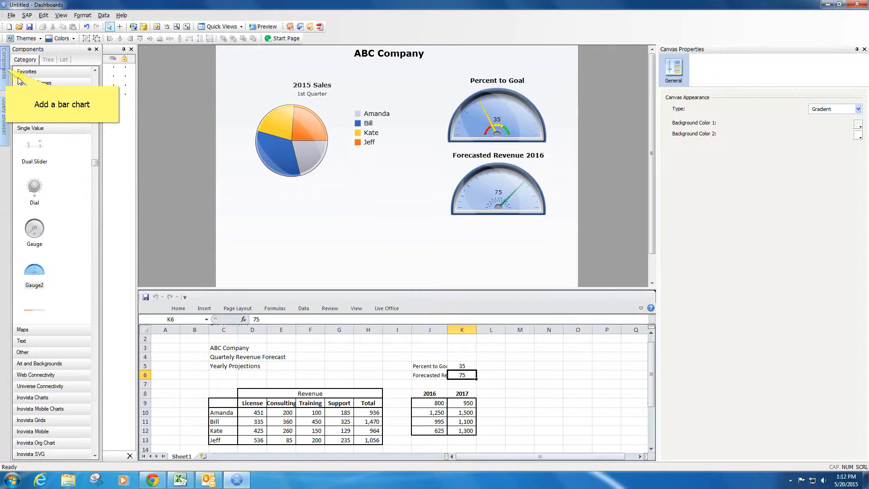
Add a bar chart to the canvas below the pie chart and link its title to Sheet1 cell C4.
click(6, 68)
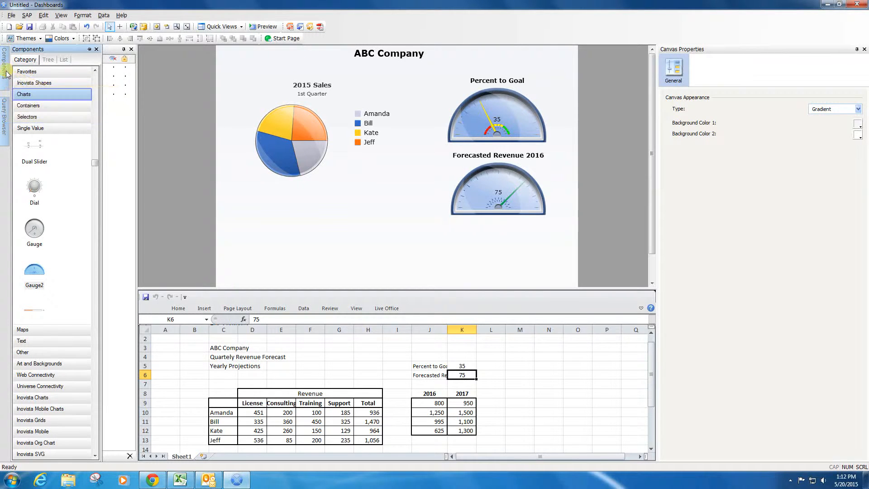
click(31, 98)
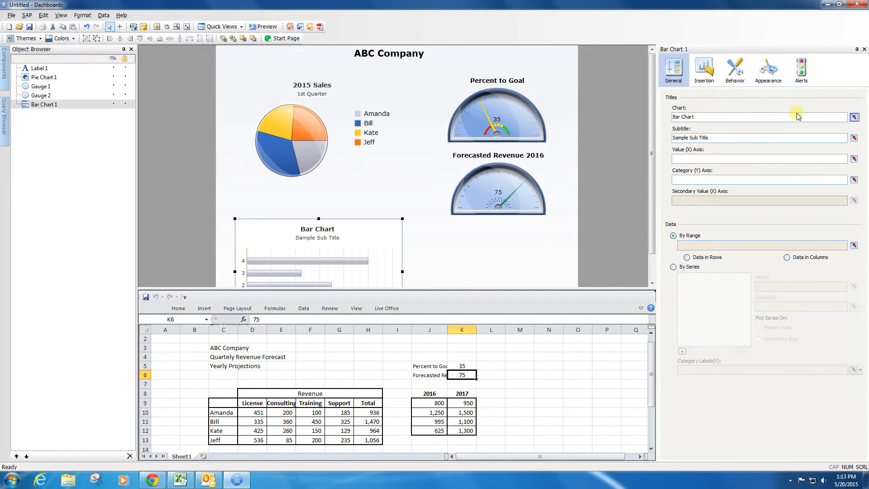
click(854, 118)
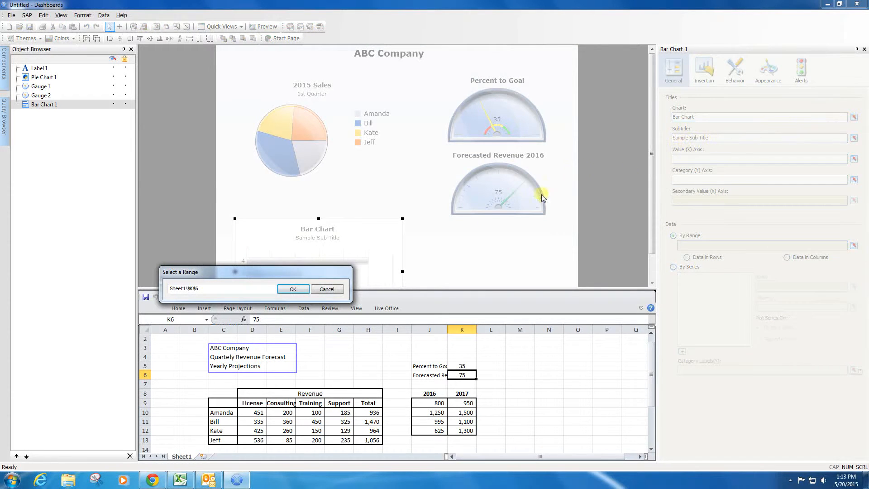
click(227, 358)
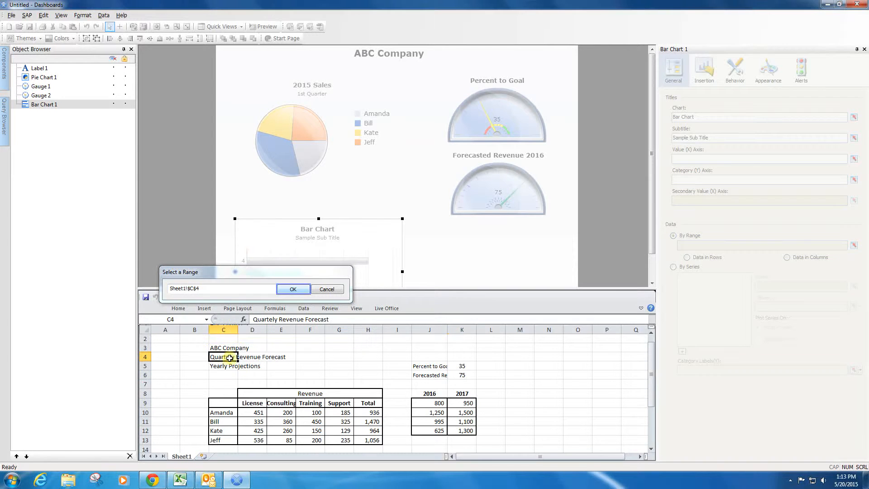
click(293, 290)
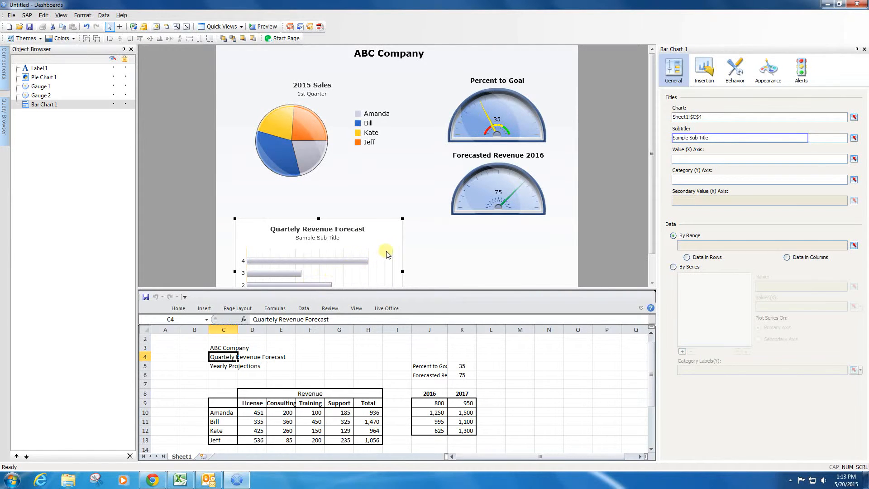
Clear the bar chart's subtitle and hide its chart background.
click(717, 137)
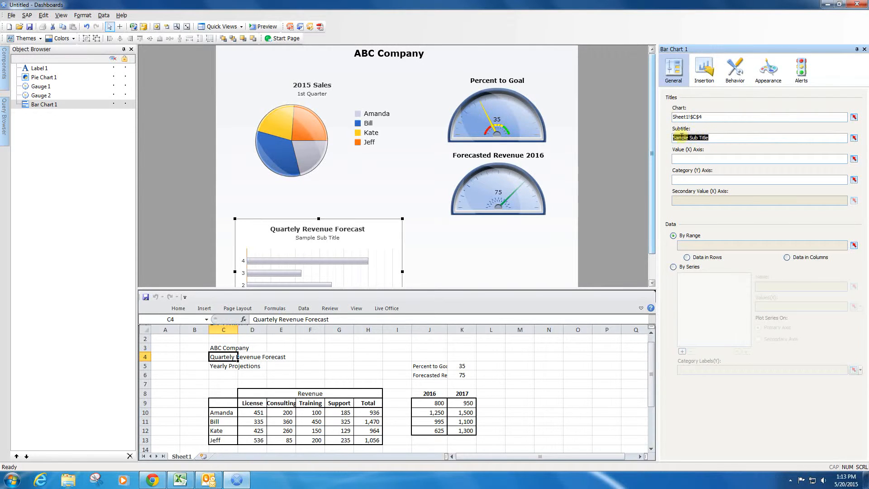
key(Delete)
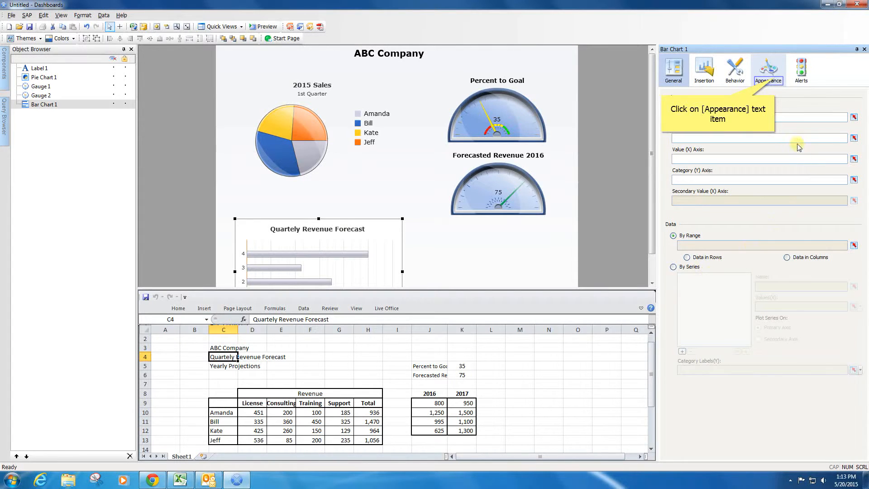
click(774, 80)
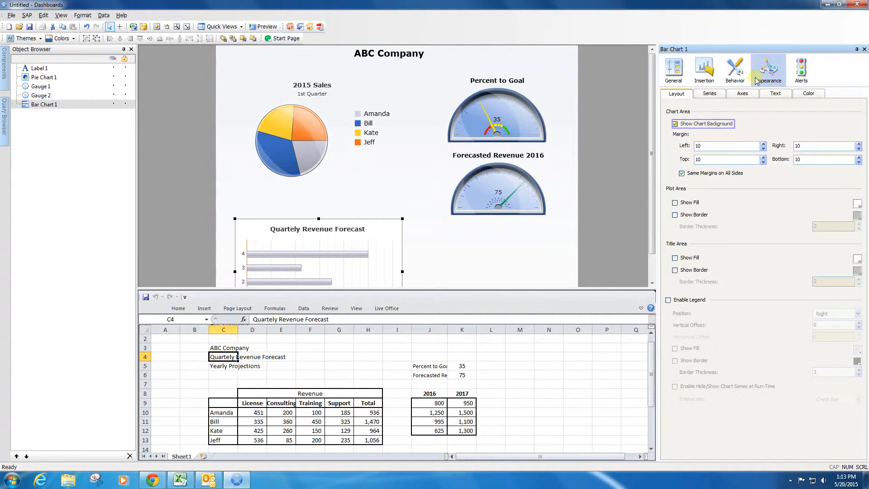
click(674, 123)
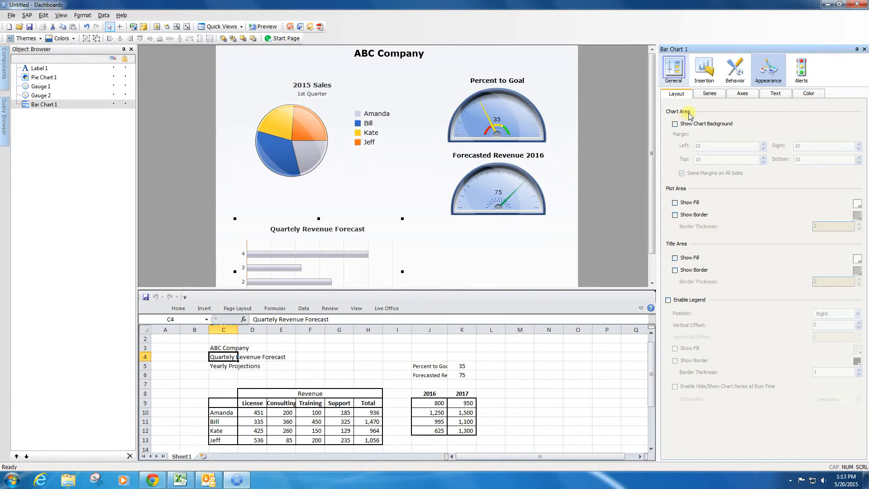
Link the bar chart's data by range to Sheet1 cells C10:G13, with the data in rows.
click(679, 68)
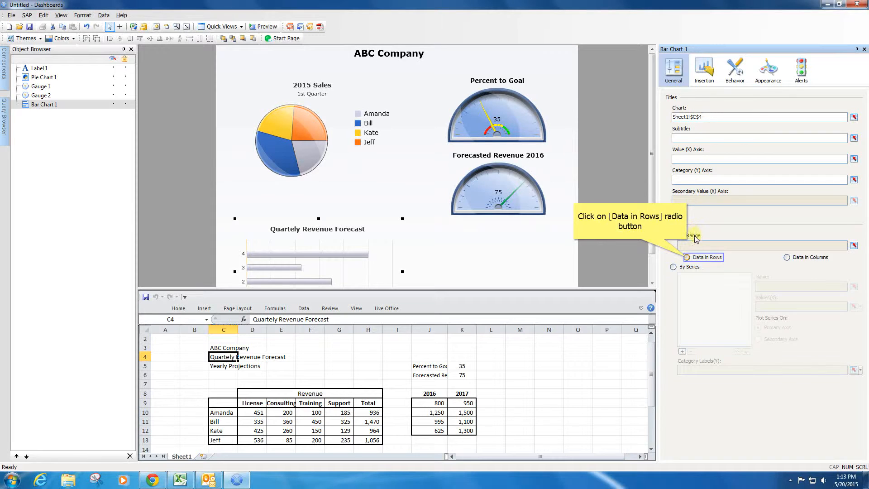
click(687, 257)
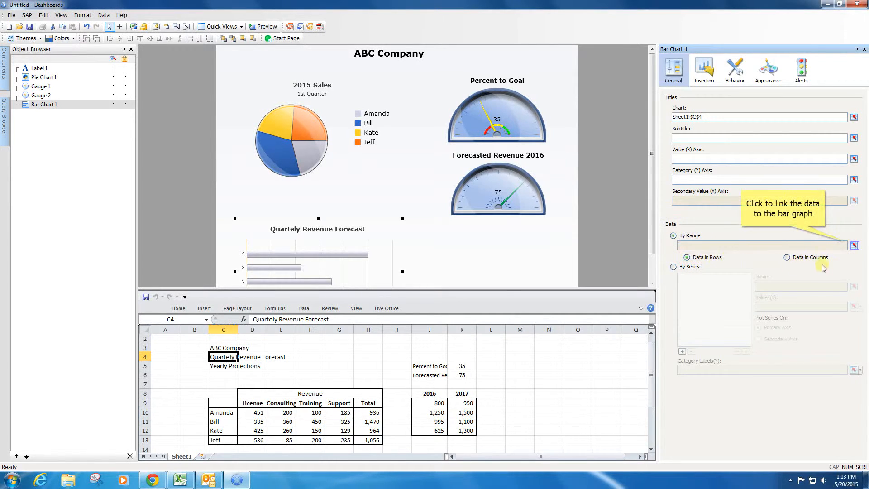
click(855, 246)
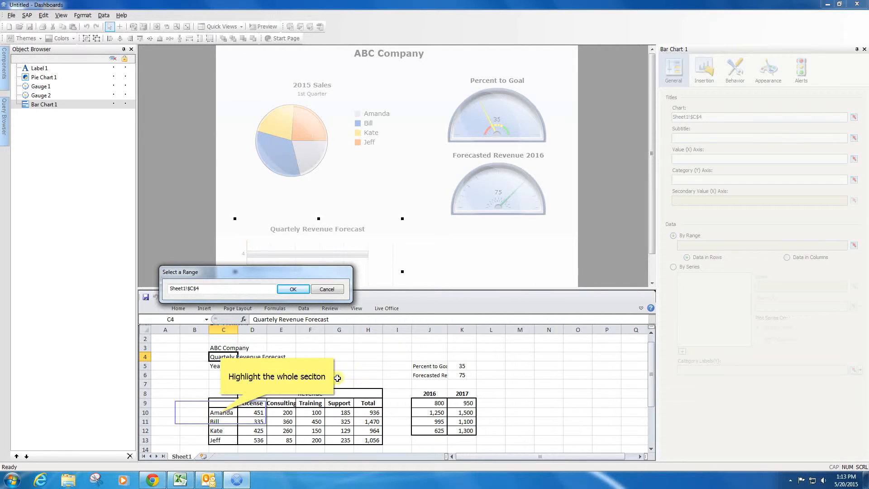
drag(220, 412, 339, 440)
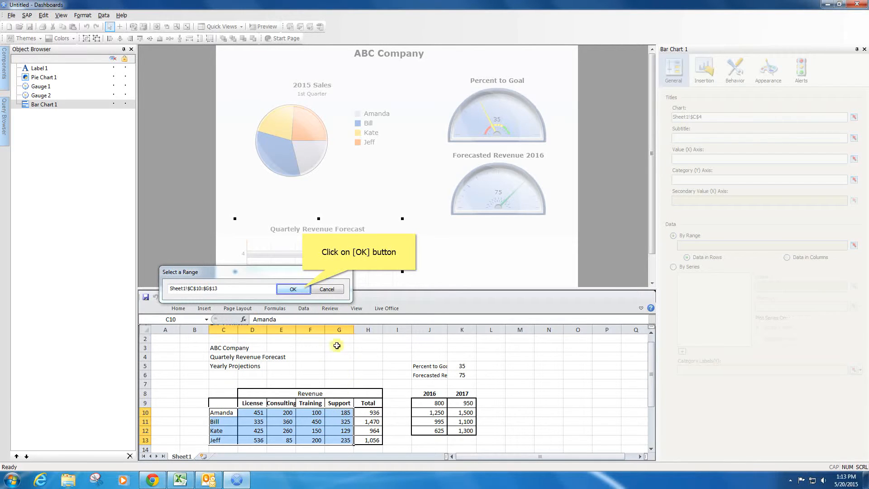
click(303, 290)
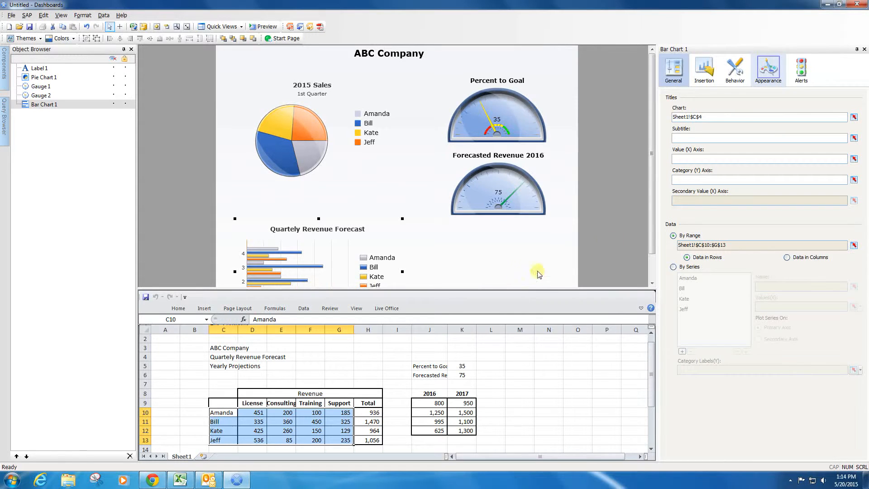
Turn off the bar chart's legend and make the chart slightly taller on the canvas.
click(772, 71)
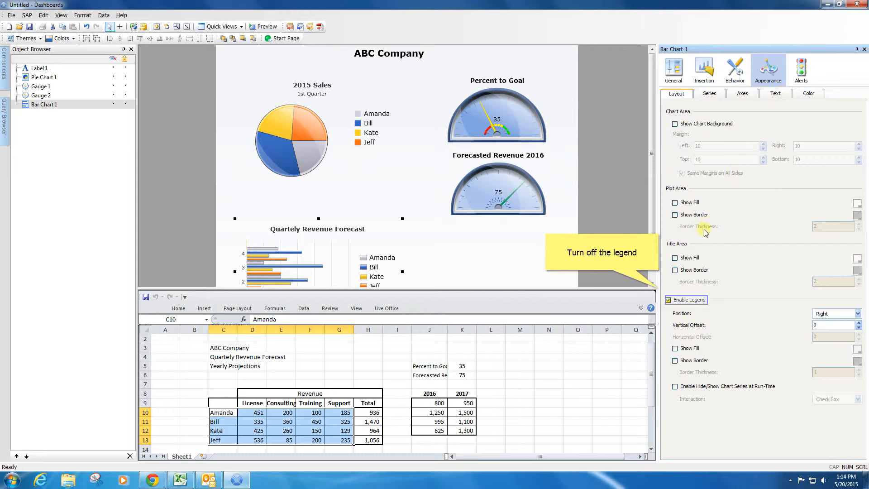
click(668, 300)
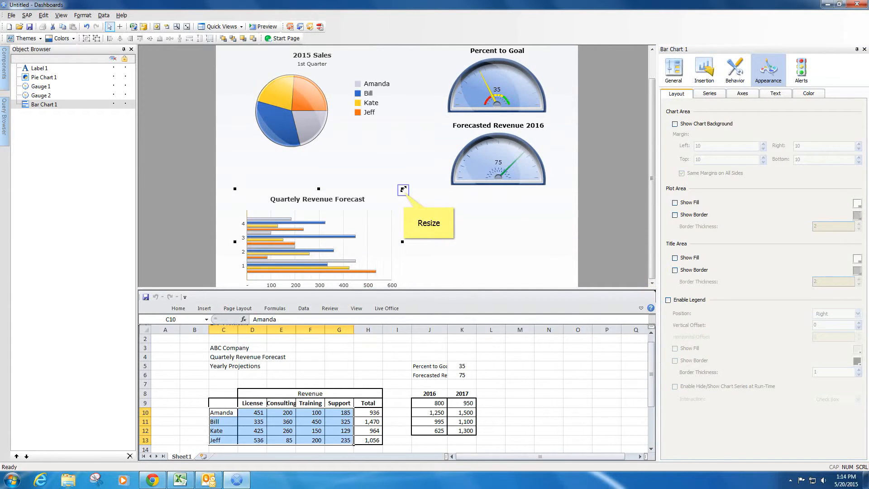
drag(403, 189, 404, 165)
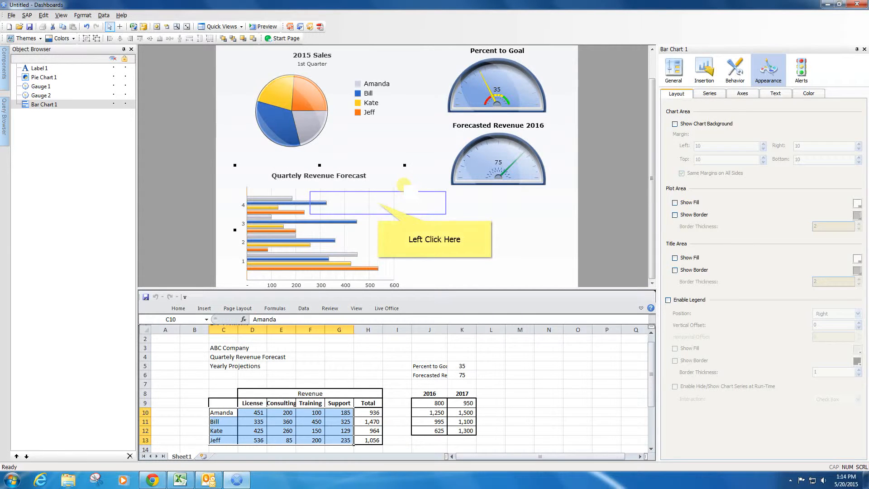
click(379, 200)
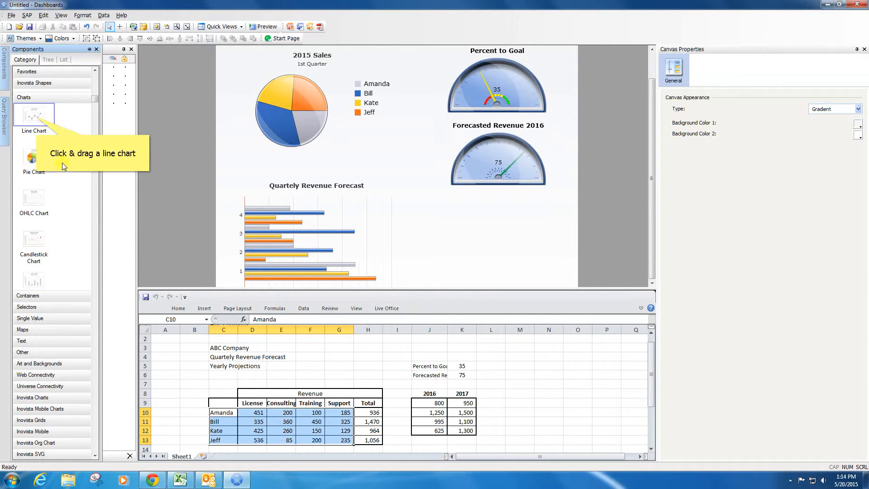
Add a line chart to the canvas beside the bar chart, below the gauges, and hide its chart background.
click(36, 118)
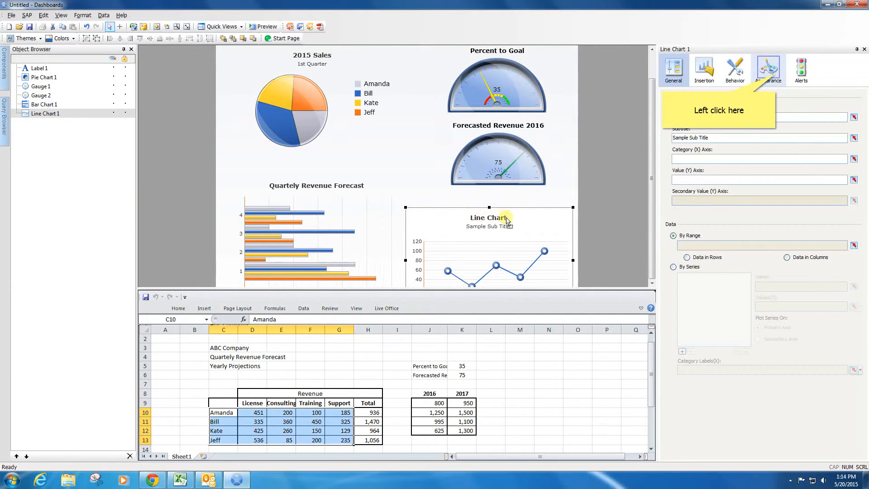
click(775, 76)
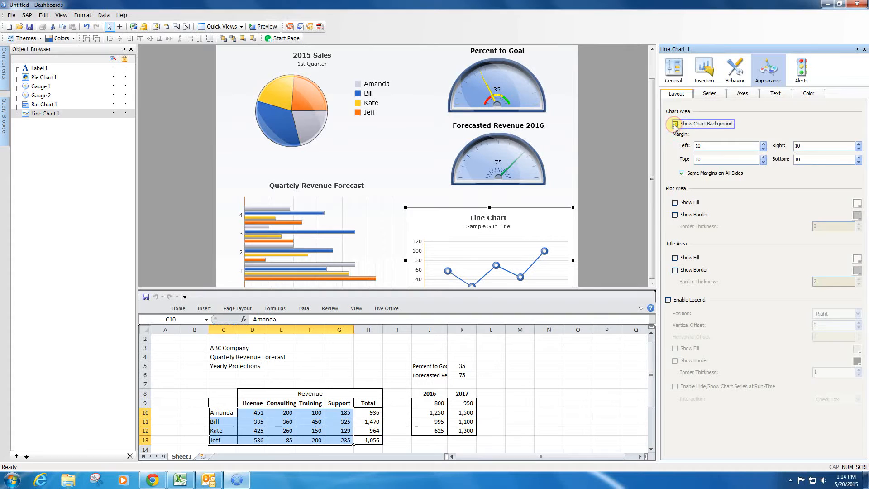
click(675, 125)
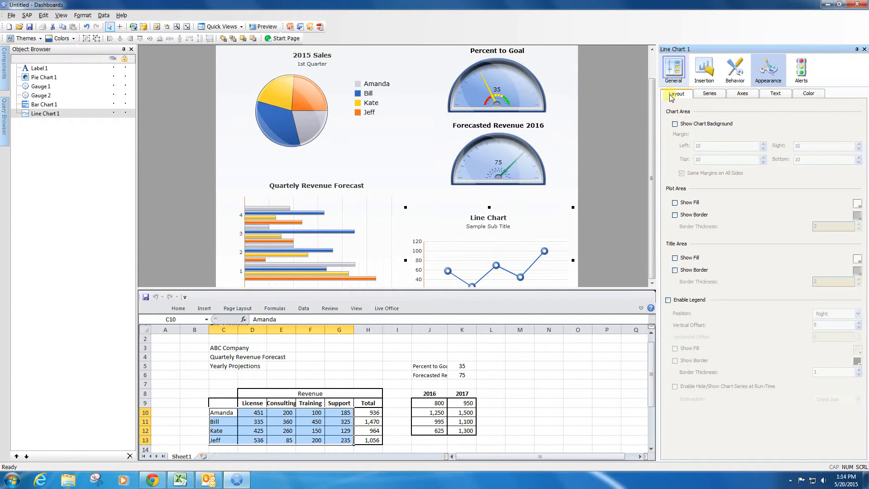
Link the line chart's title to Sheet1 cell C5, Yearly Projections.
click(673, 73)
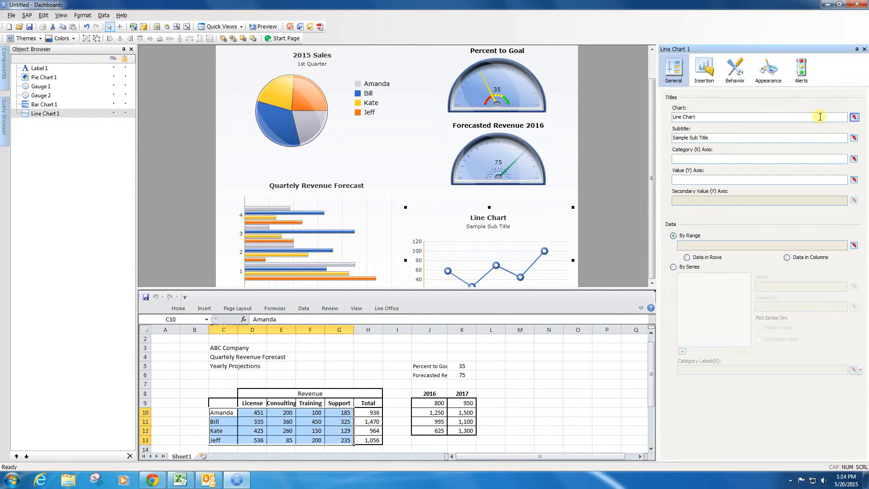
click(854, 118)
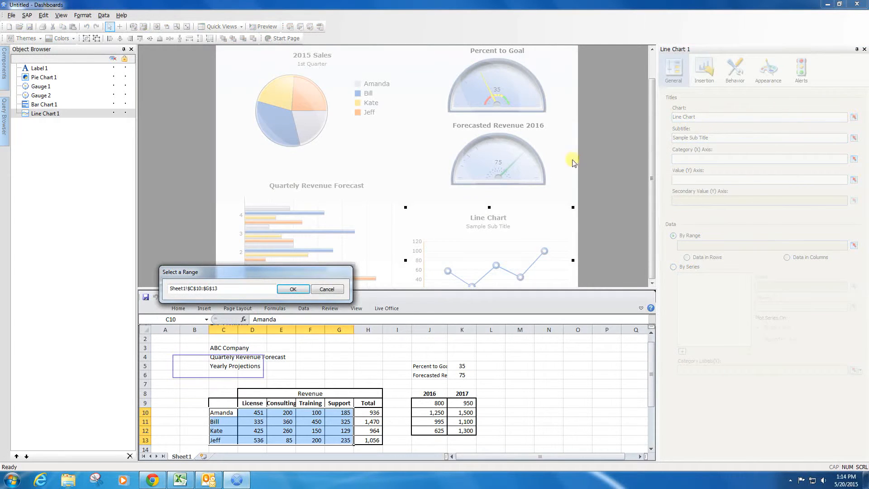
click(227, 366)
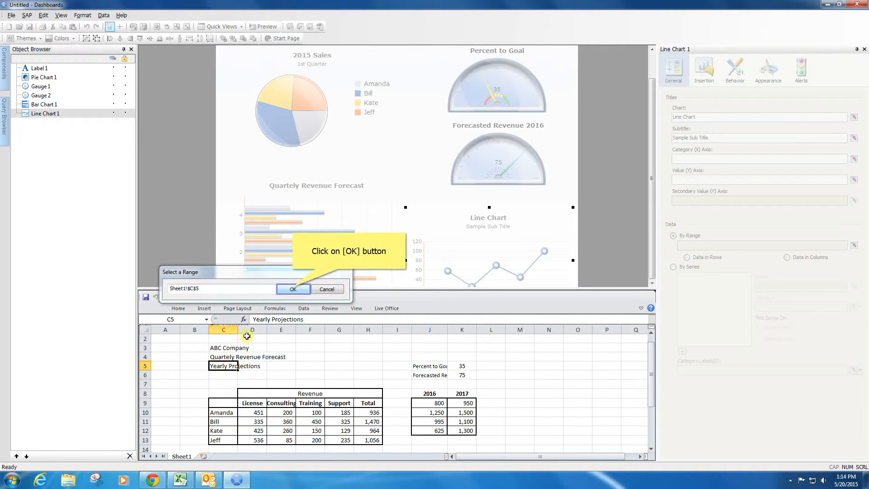
click(293, 290)
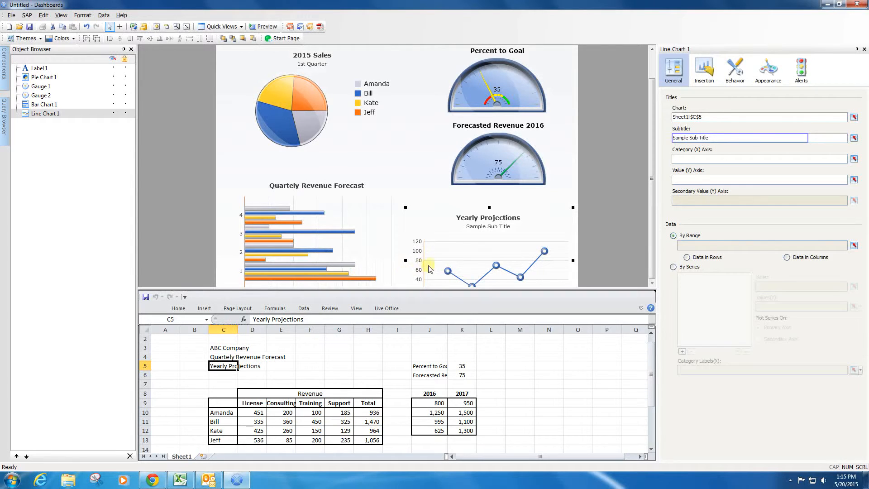
Clear the line chart's subtitle and set its by-range data orientation to columns.
click(717, 136)
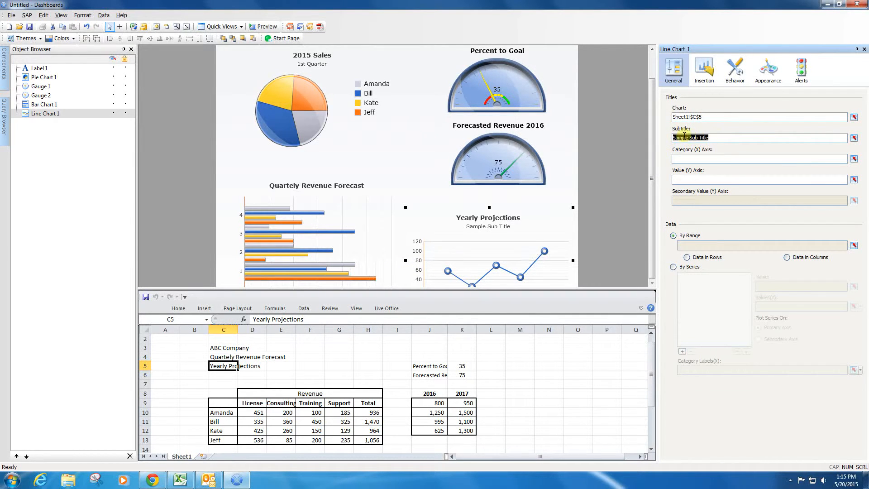
key(Delete)
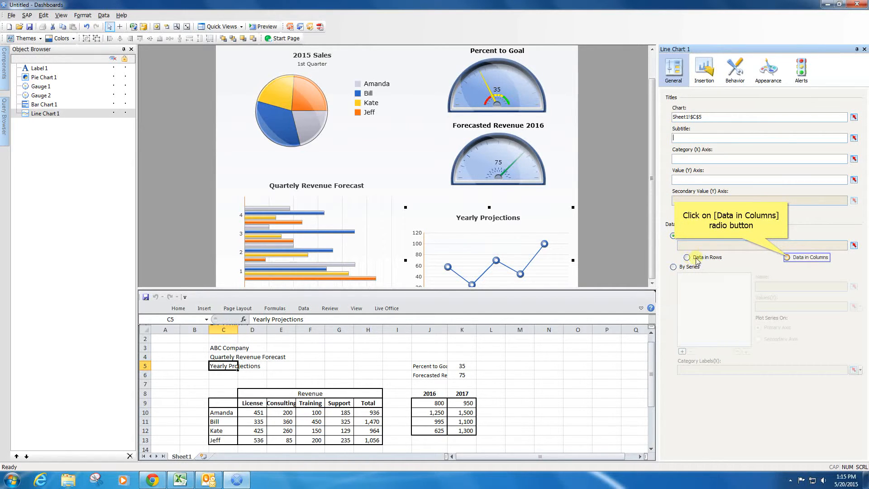
click(788, 258)
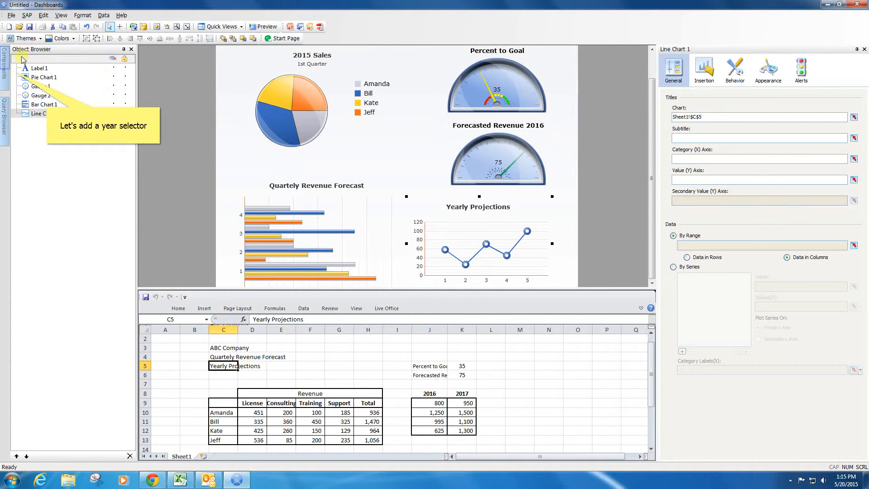
Add a Combo Box selector beside the Yearly Projections chart title and narrow it to fit above the line chart.
click(5, 60)
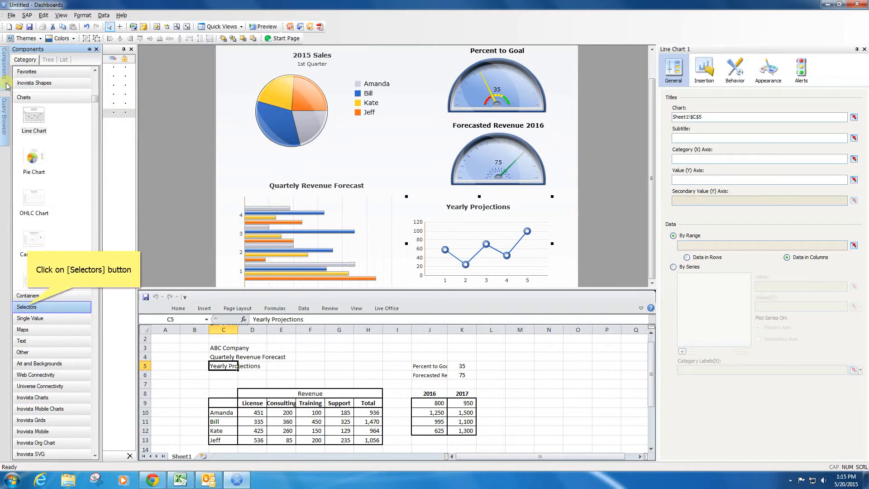
click(29, 307)
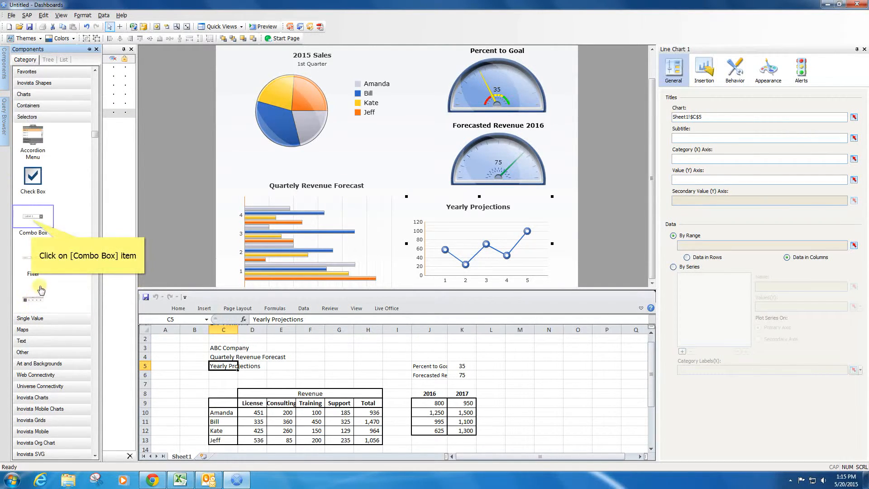
click(32, 222)
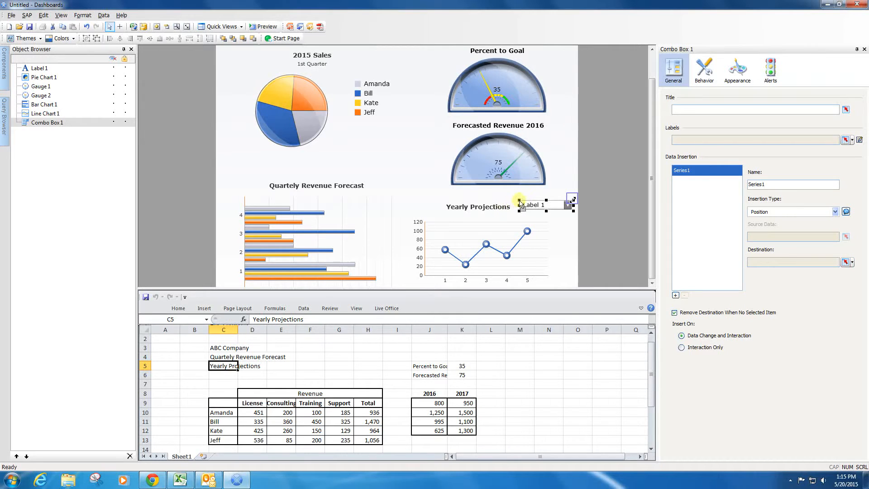
click(568, 207)
drag(572, 199, 554, 207)
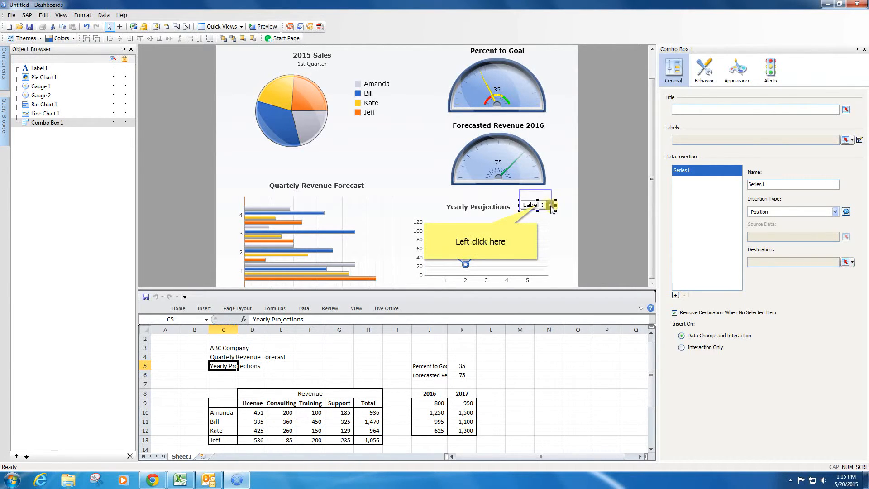
click(538, 209)
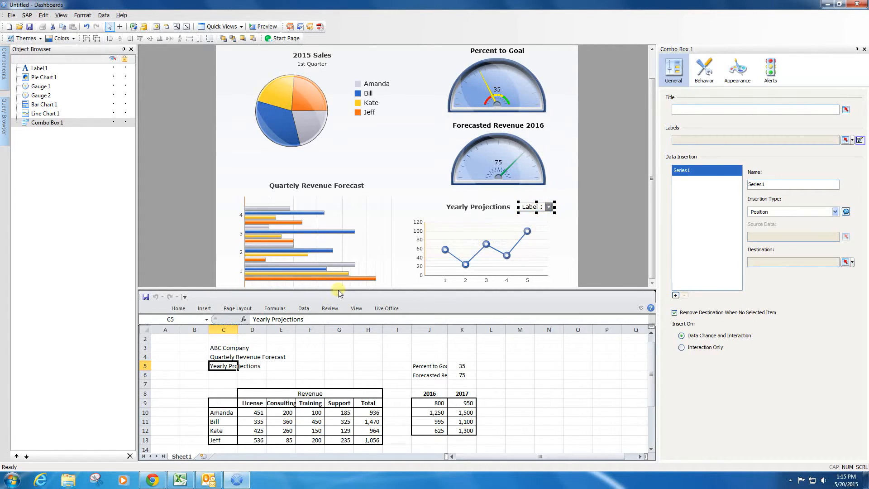
Replace the combo box's default labels with 2016 and 2017.
click(859, 140)
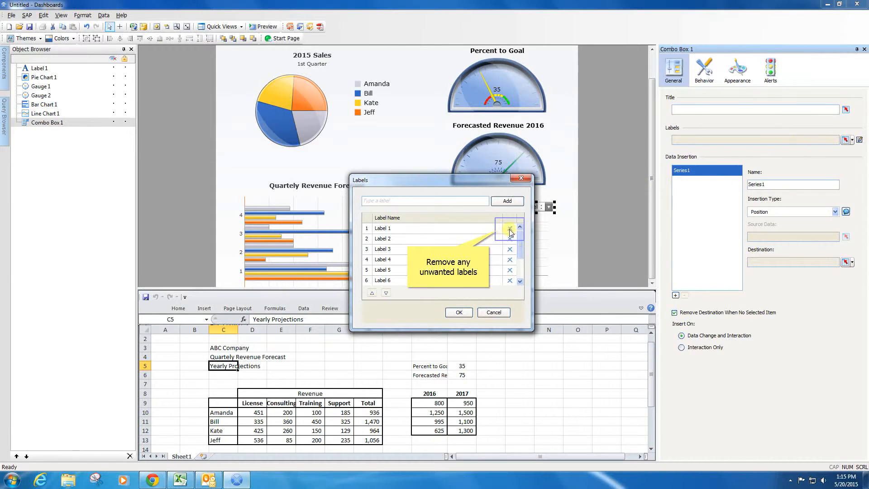
text(2)
text(016)
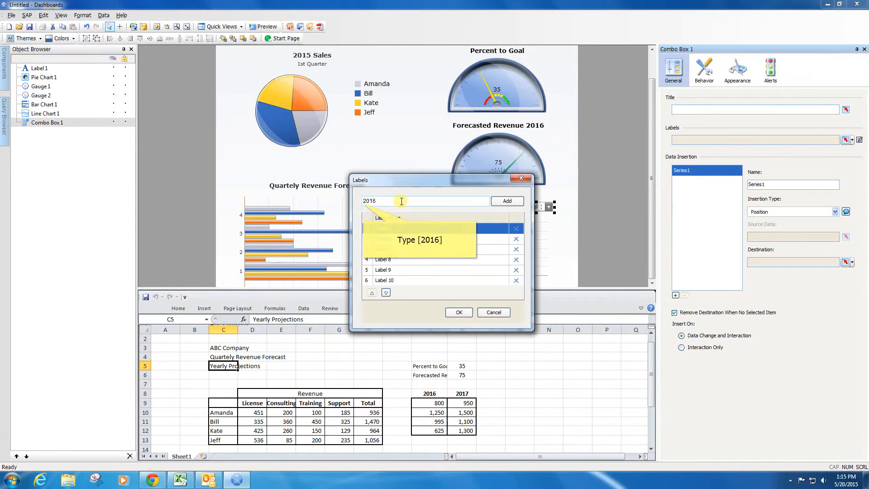
click(508, 201)
text(201)
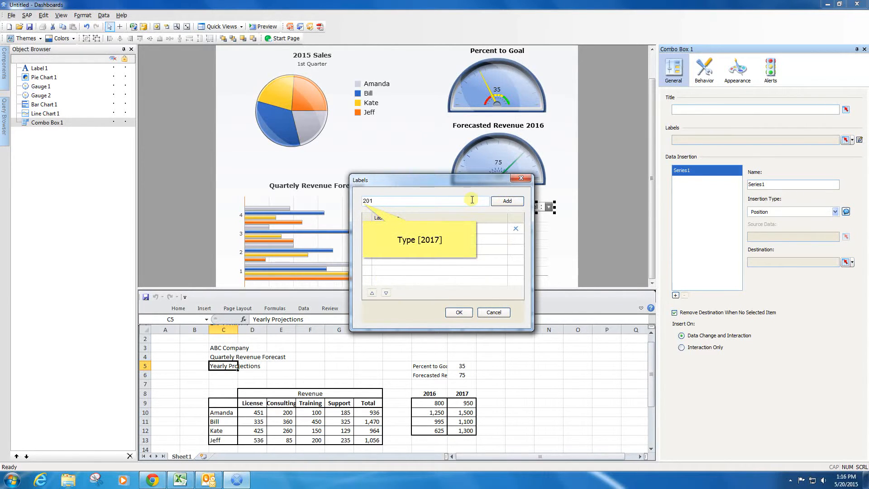
text(7)
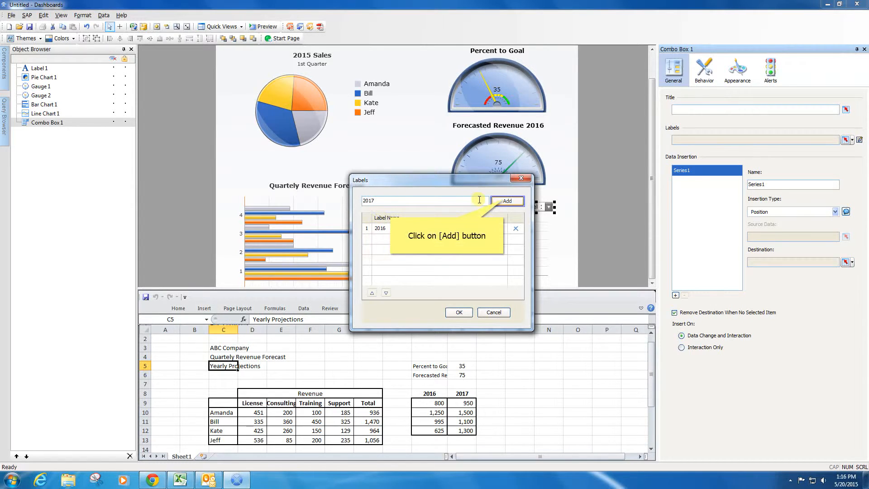
click(505, 202)
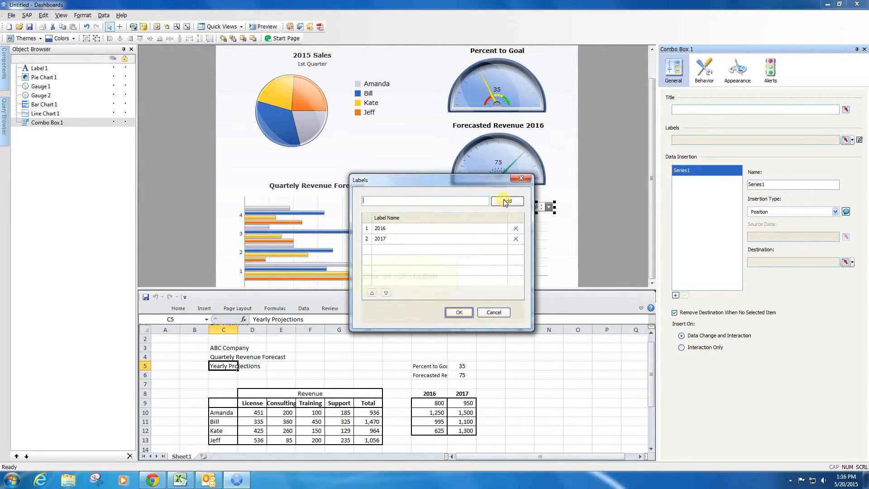
click(458, 314)
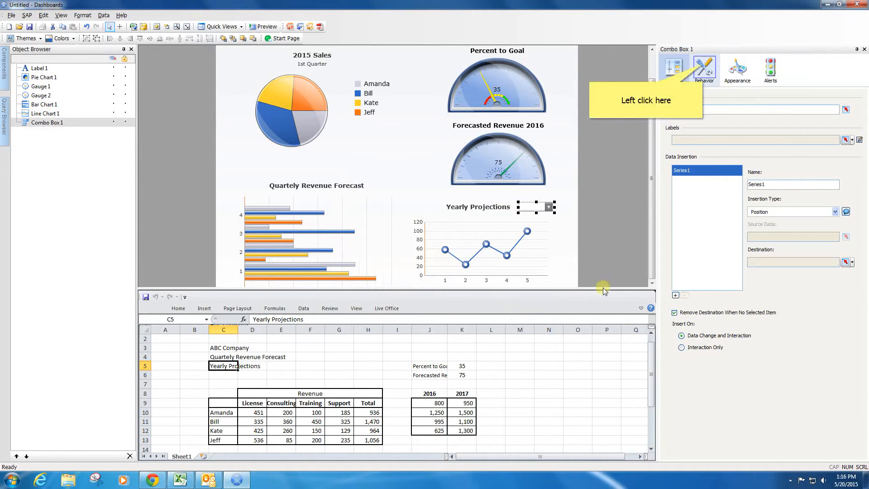
Set the combo box's default selected item to Label 1.
click(702, 67)
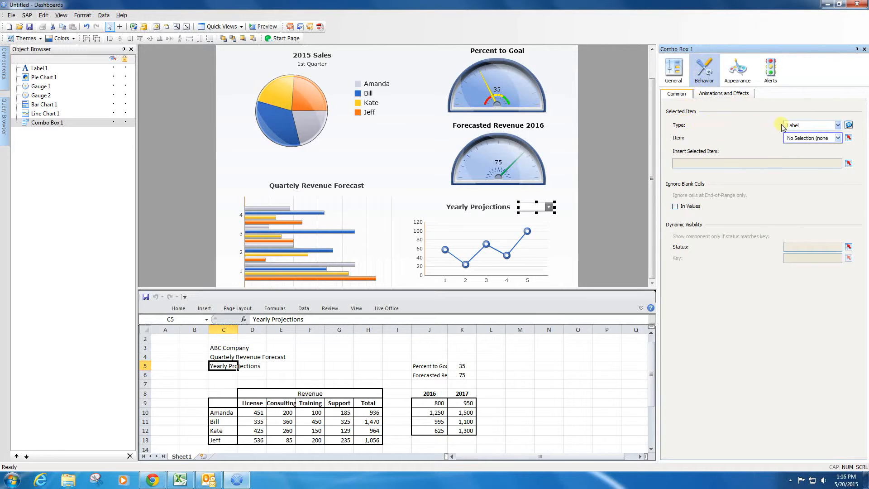
click(838, 138)
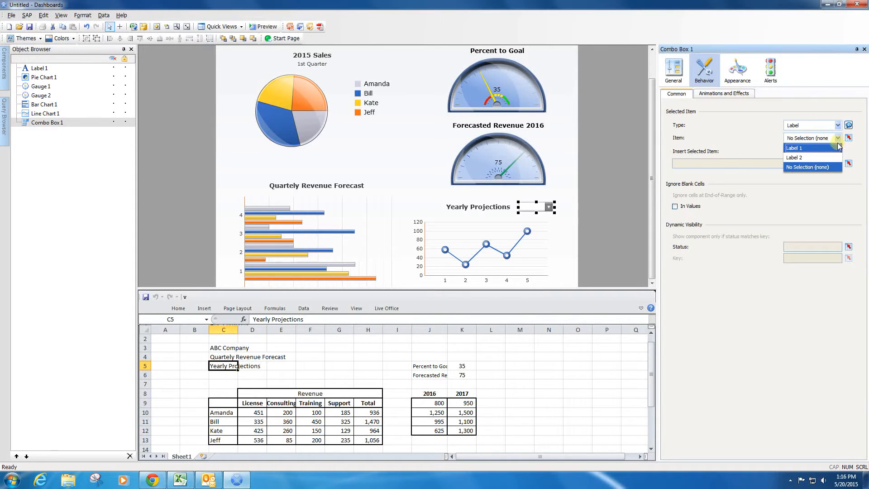
click(837, 148)
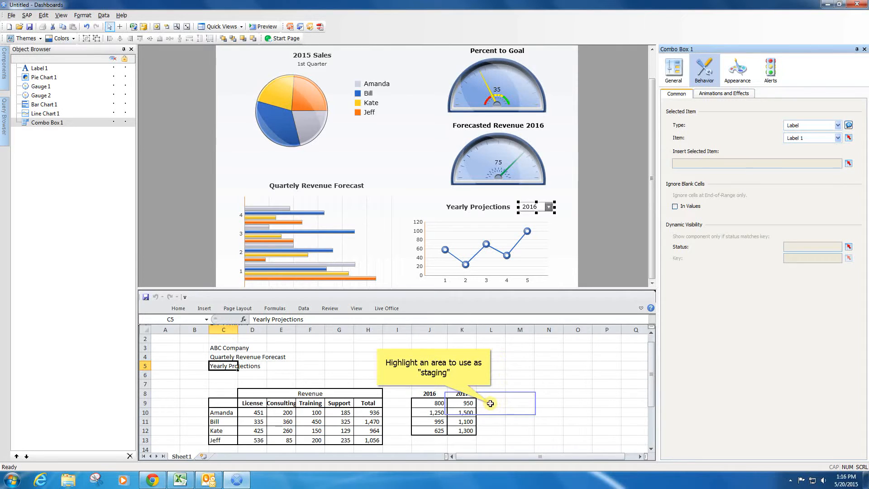
Fill cells L9:L12 beside the 2017 column with yellow as a staging area.
drag(490, 403, 490, 430)
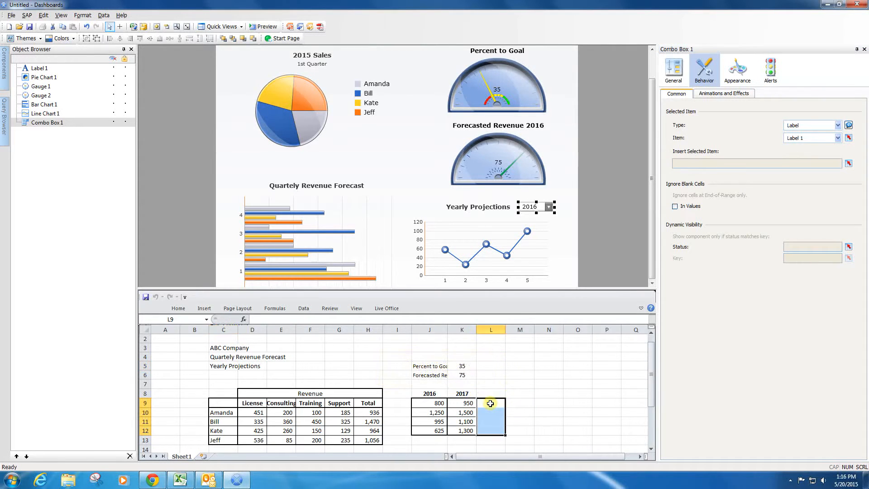
right_click(490, 428)
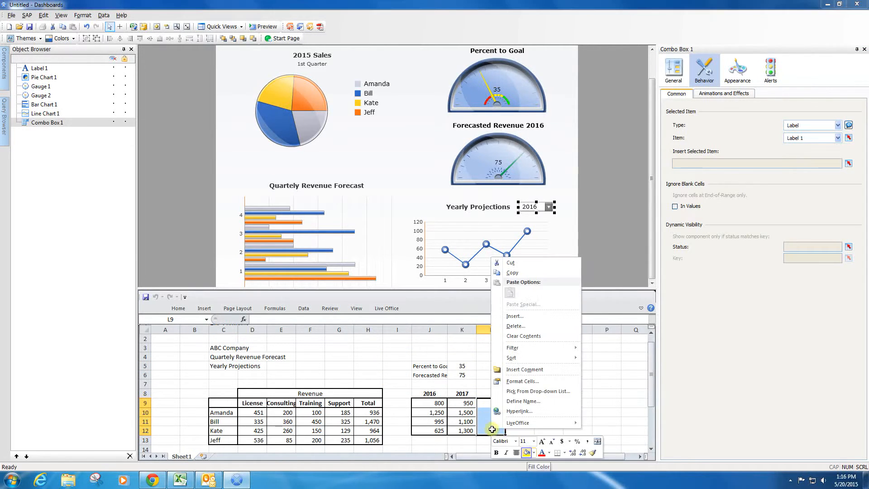
click(526, 452)
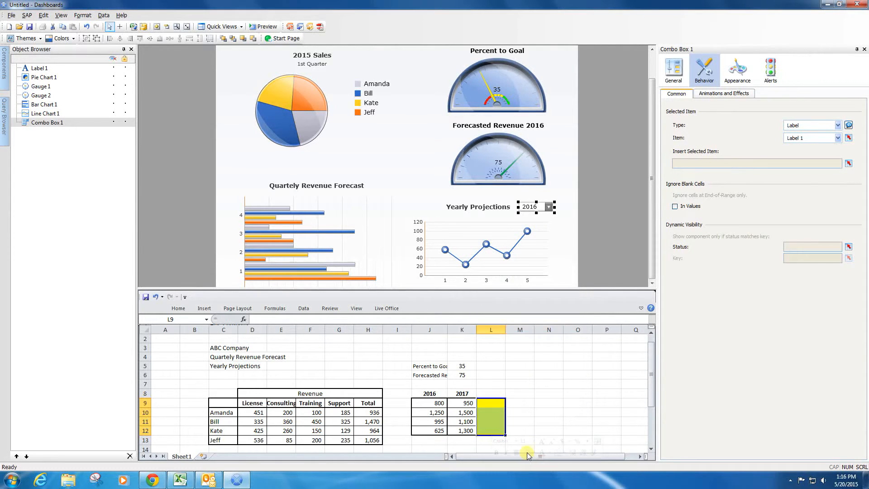
click(500, 402)
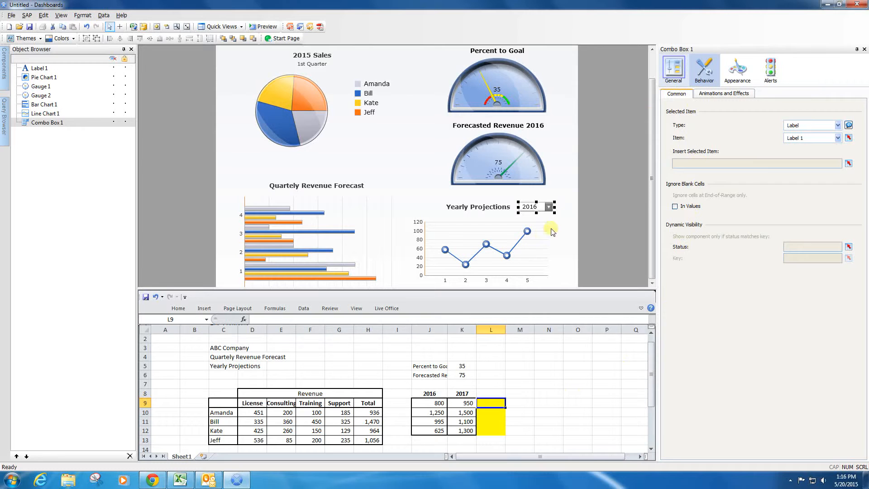
Set the combo box's data insertion type to Column with Sheet1 cells J9:K12 as source data.
click(677, 74)
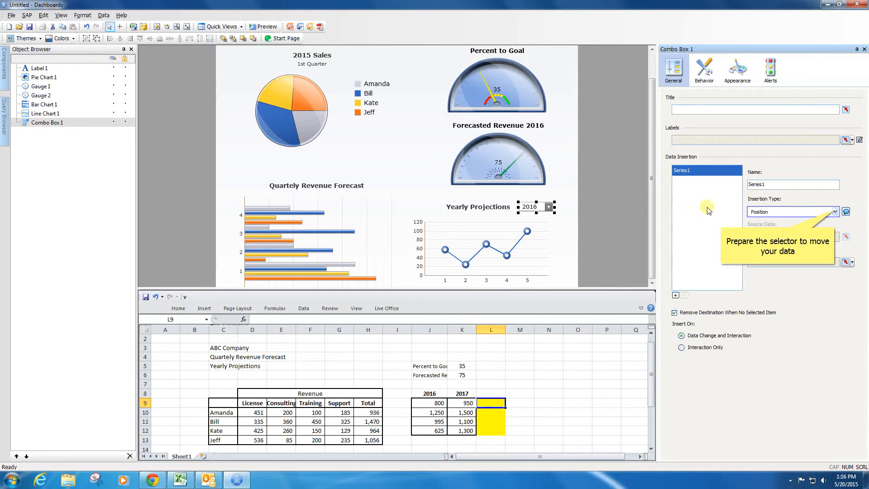
click(835, 212)
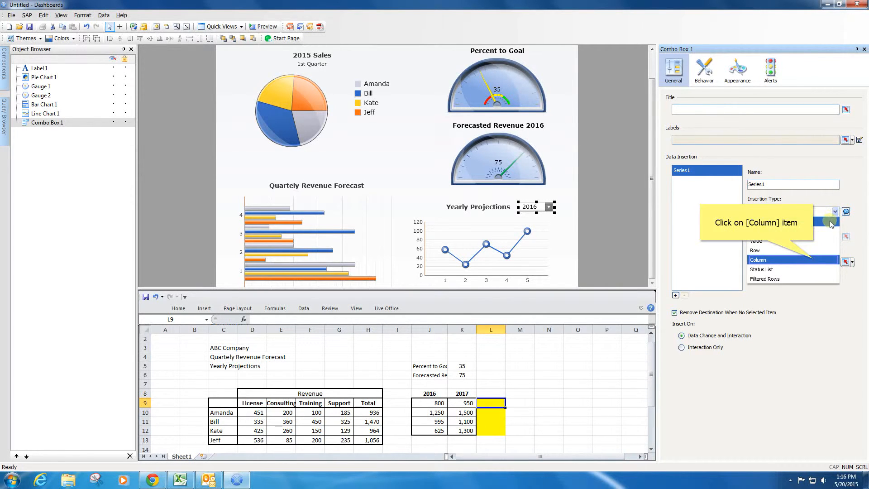
click(813, 262)
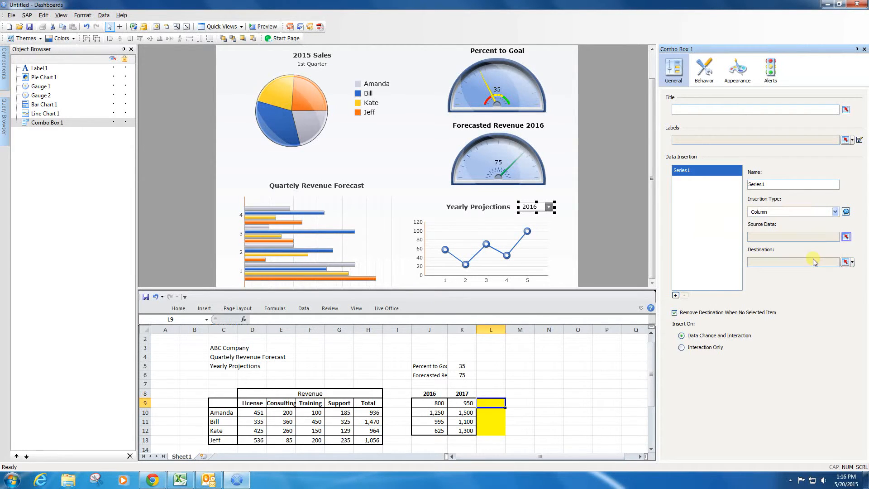
click(846, 237)
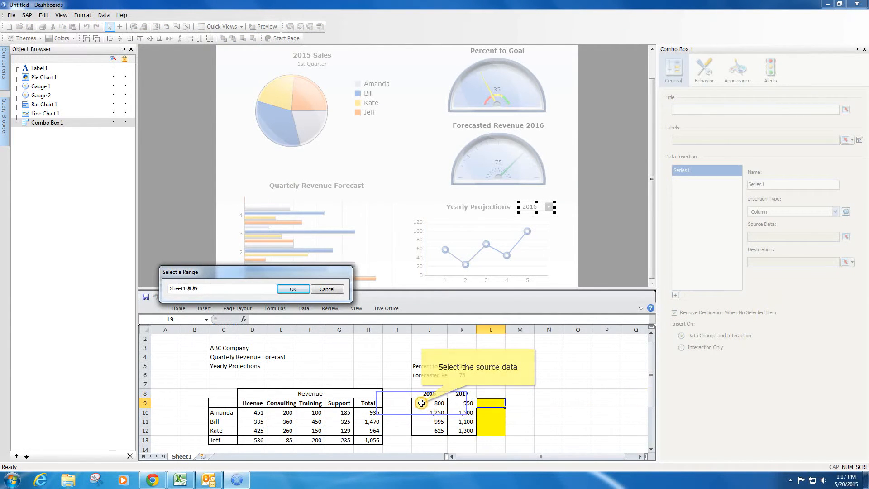
drag(423, 403, 462, 430)
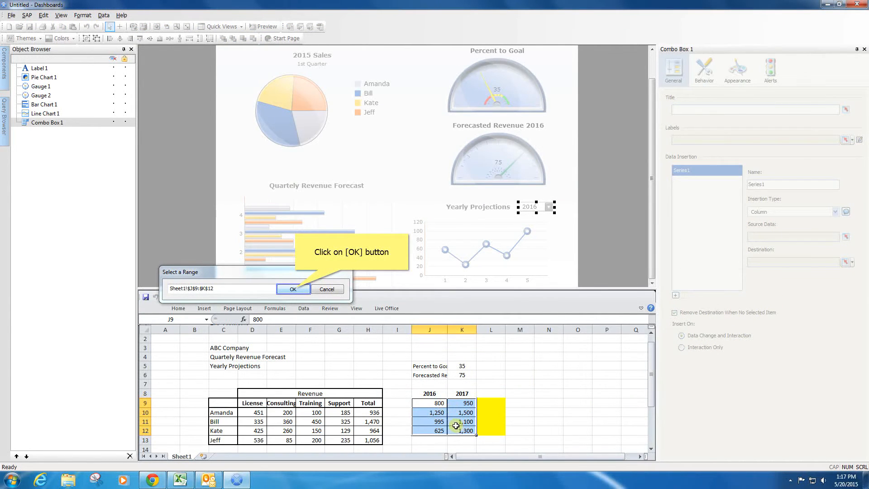
click(295, 290)
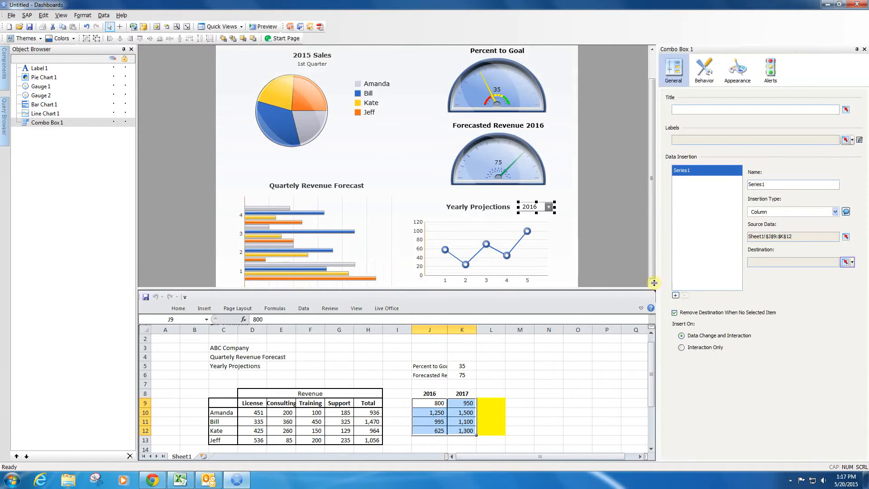
Set the combo box's data insertion destination to the yellow cells L9:L12 on Sheet1, then deselect the combo box.
click(845, 262)
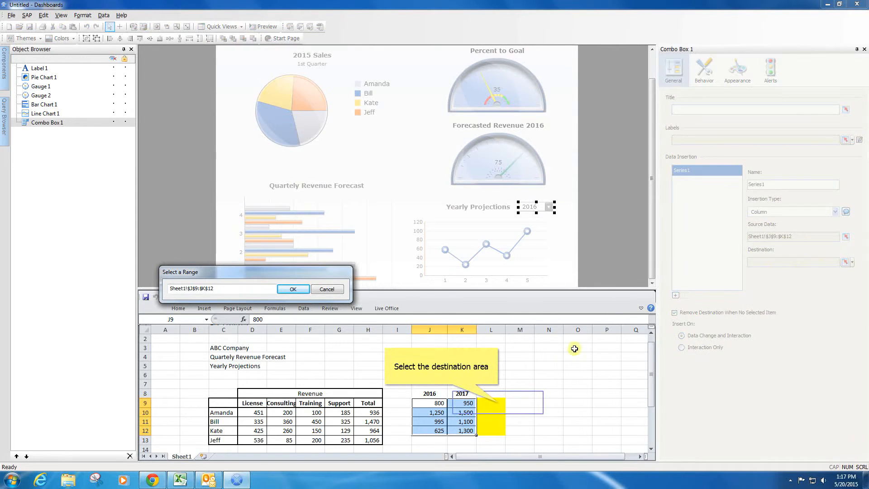
drag(498, 402, 493, 427)
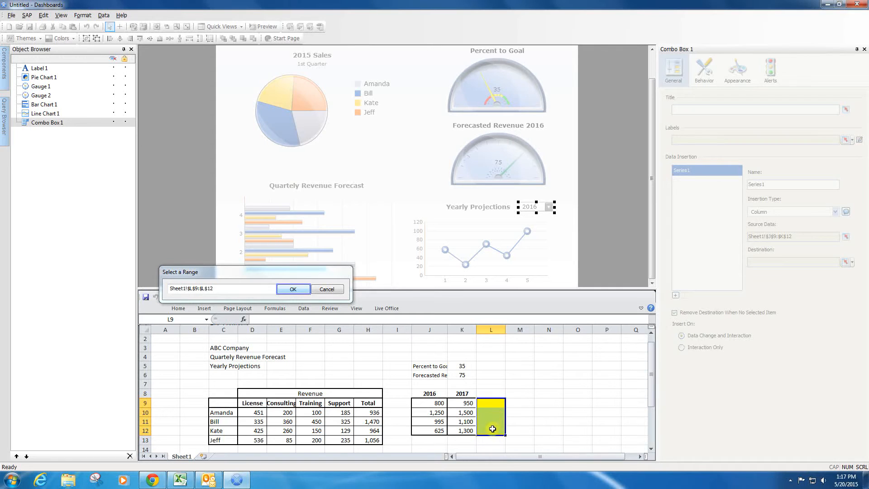
click(299, 291)
click(574, 219)
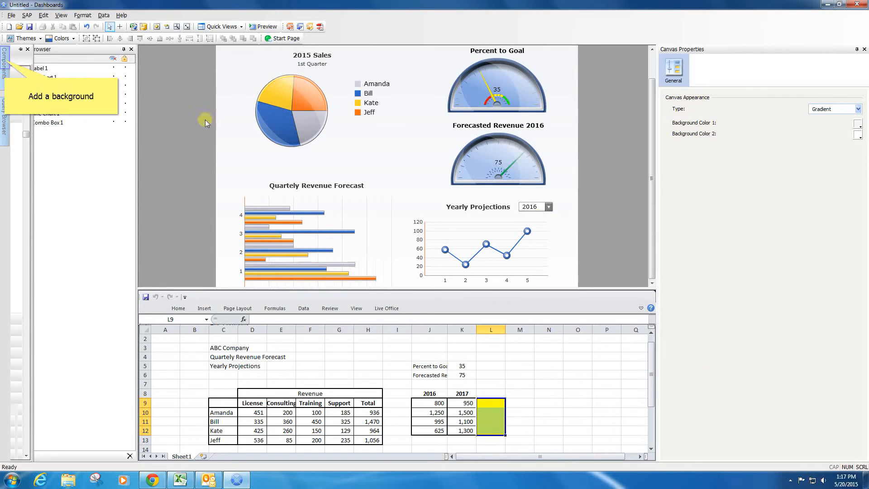
Add a Background2 component and move and size it to cover the Yearly Projections chart and its year selector.
click(5, 62)
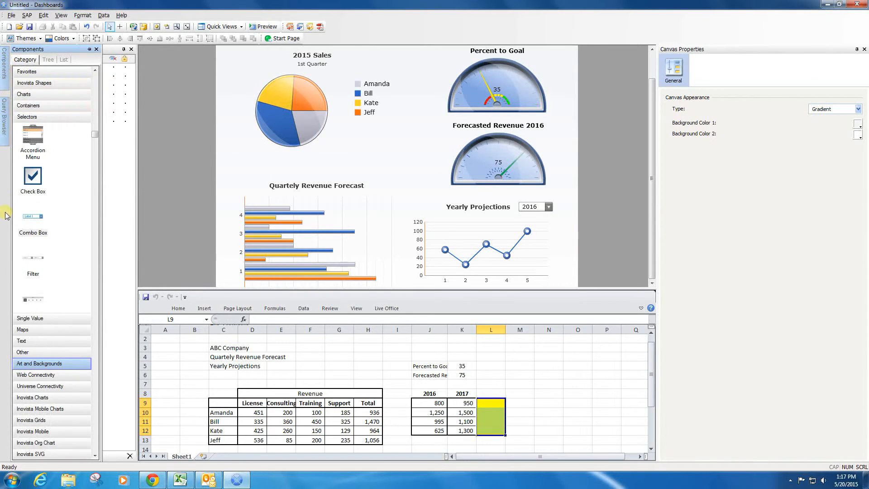
click(49, 365)
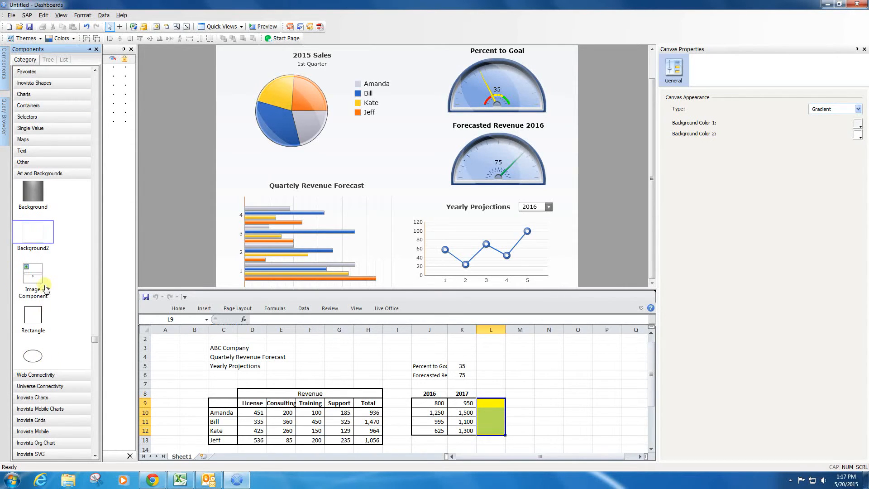
double_click(35, 229)
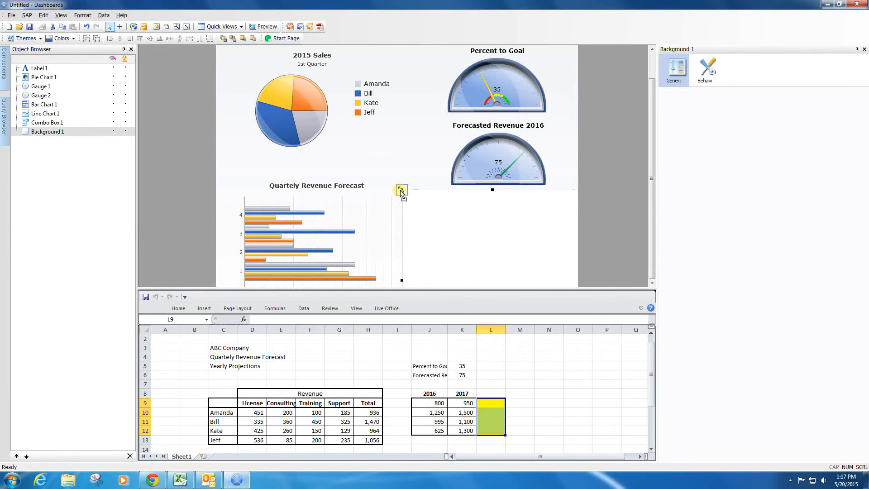
drag(402, 189, 464, 221)
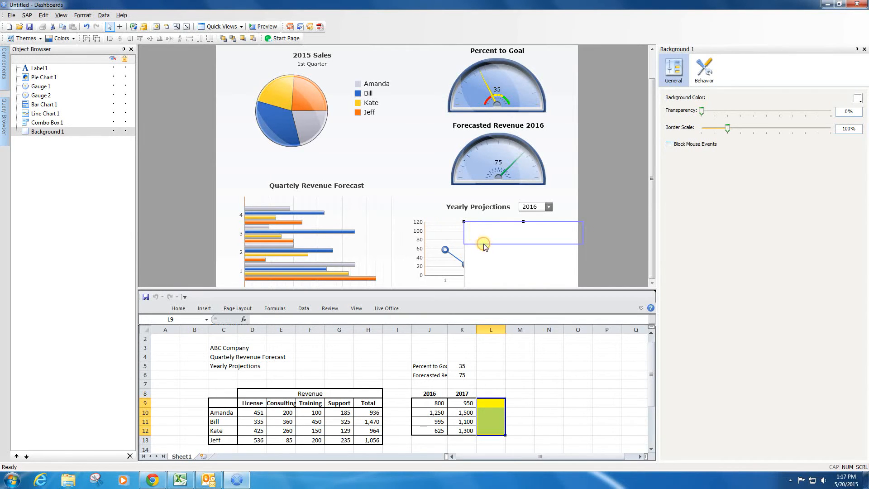
drag(483, 245, 429, 218)
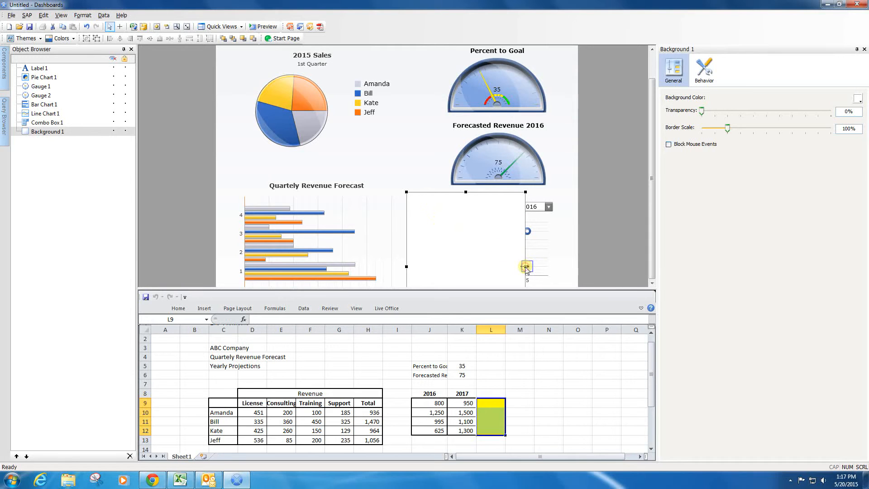
drag(525, 267, 563, 265)
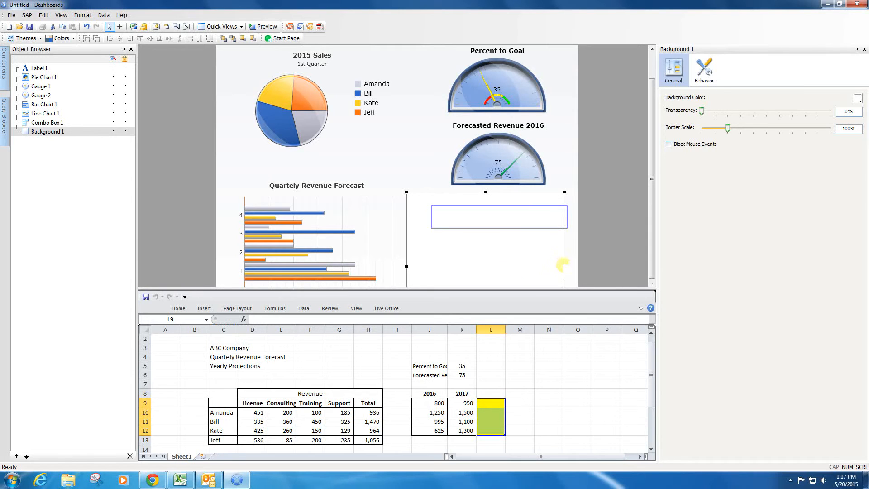
Send the background behind the Yearly Projections chart and set its transparency to 85%.
right_click(502, 223)
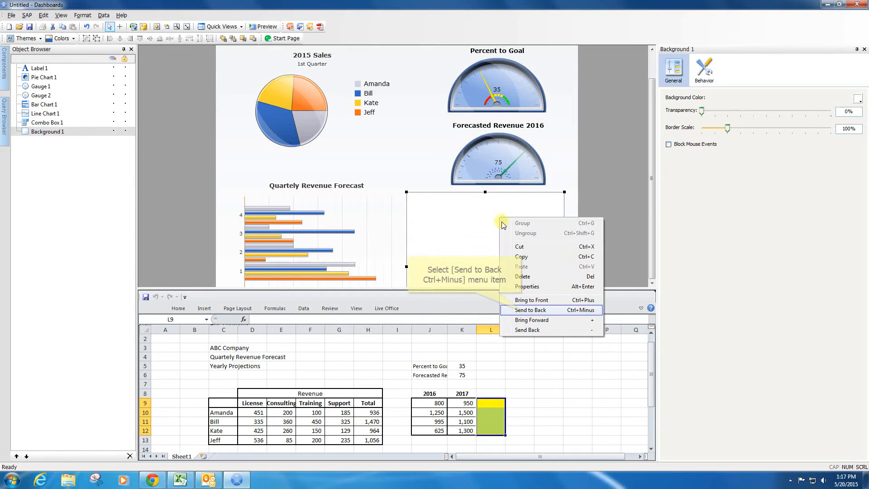
click(522, 312)
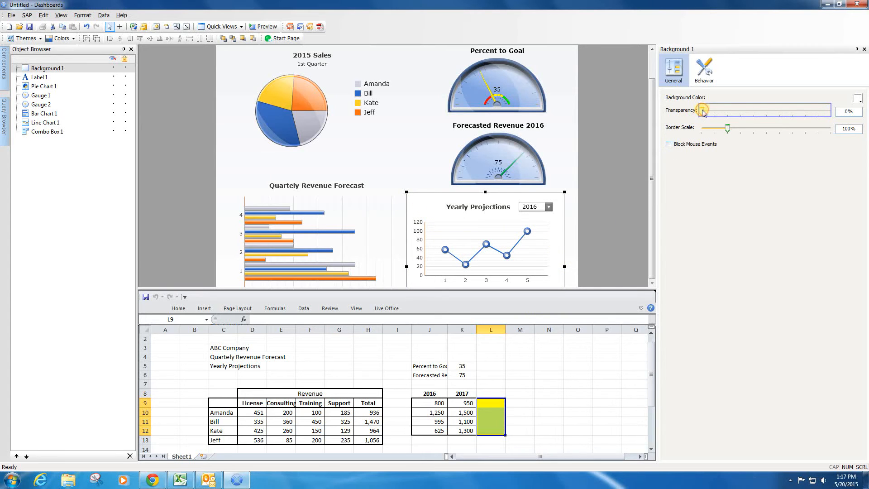
drag(703, 111, 812, 111)
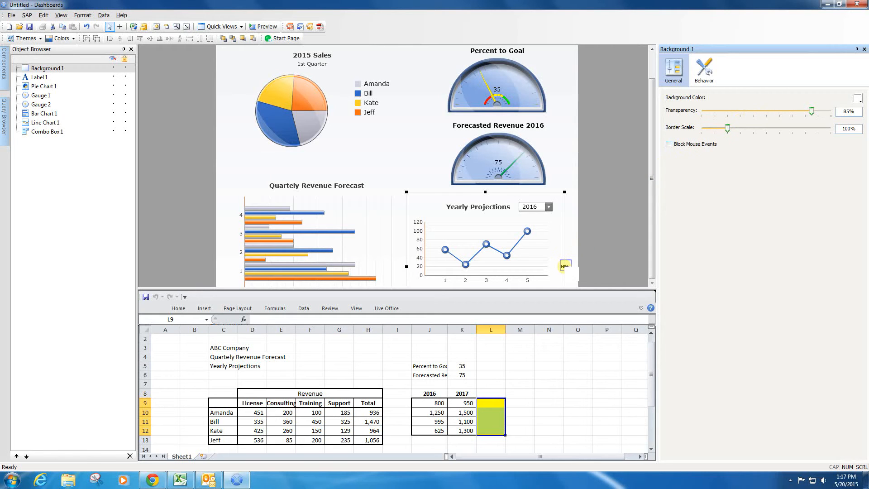
Widen the background slightly and nudge the Yearly Projections chart and year selector sideways to centre them on it.
drag(563, 266, 566, 266)
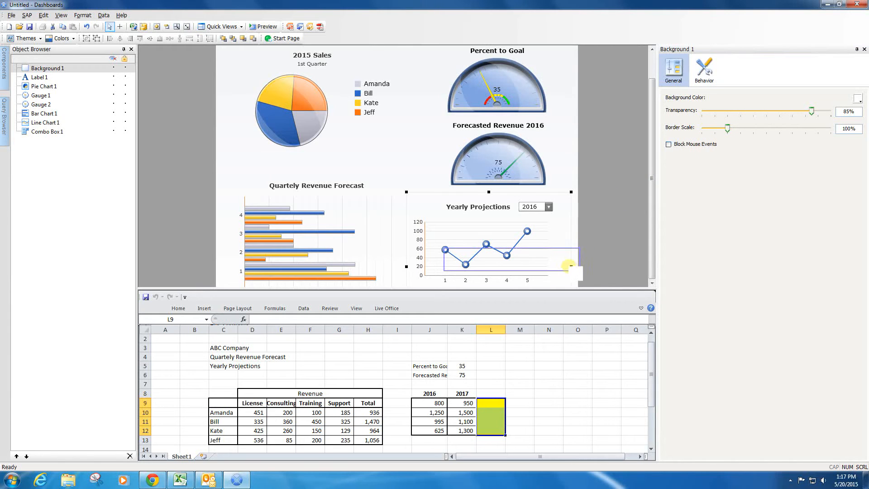
click(512, 259)
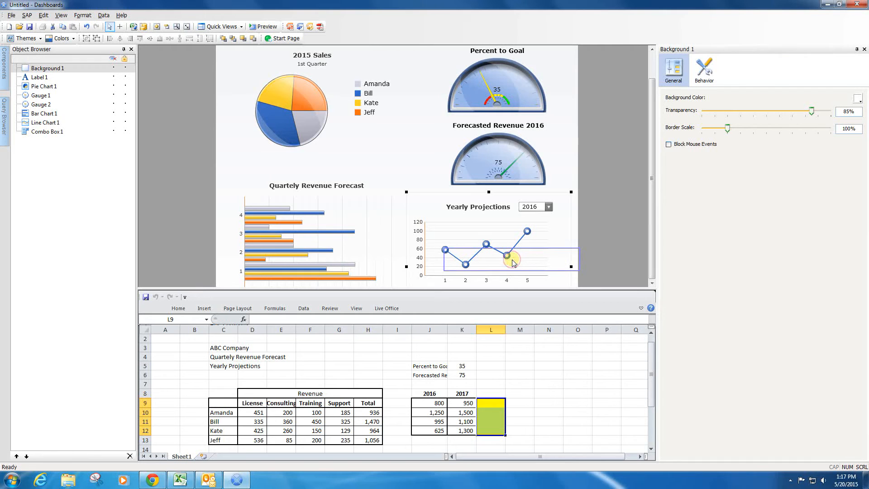
click(543, 209)
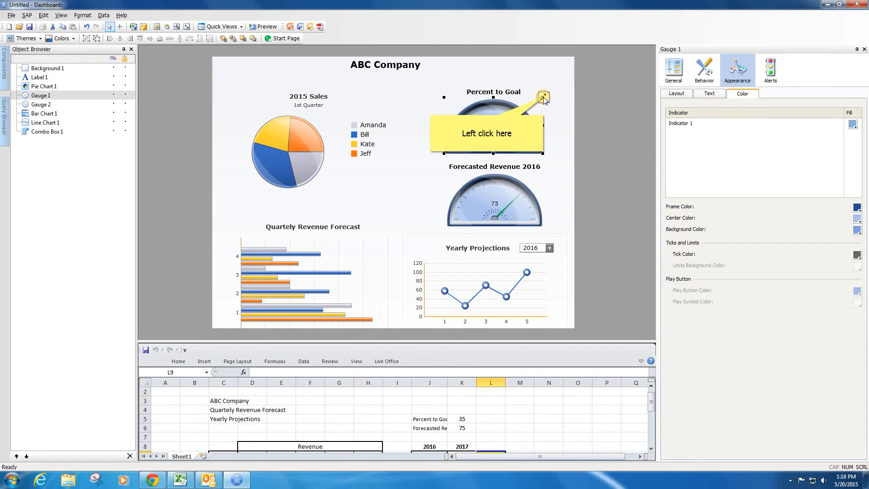
Shrink the Percent to Goal and Forecasted Revenue 2016 gauges and move both slightly up.
click(543, 97)
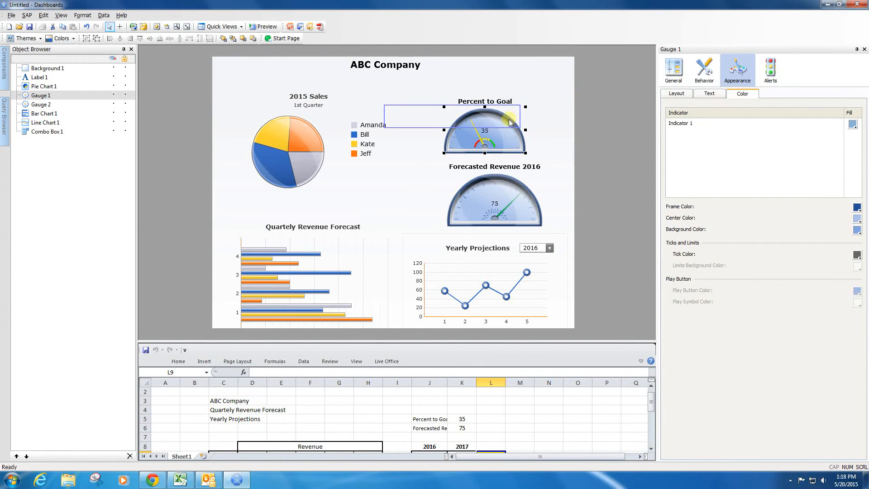
drag(501, 127, 512, 110)
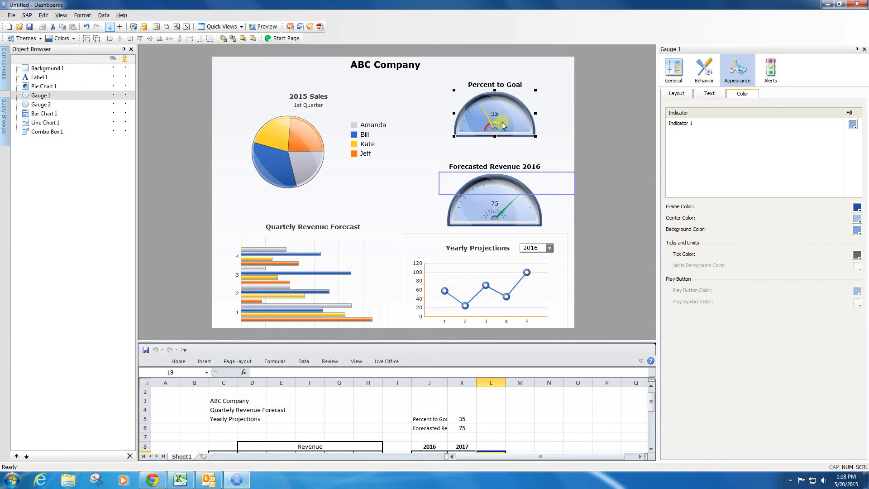
click(508, 186)
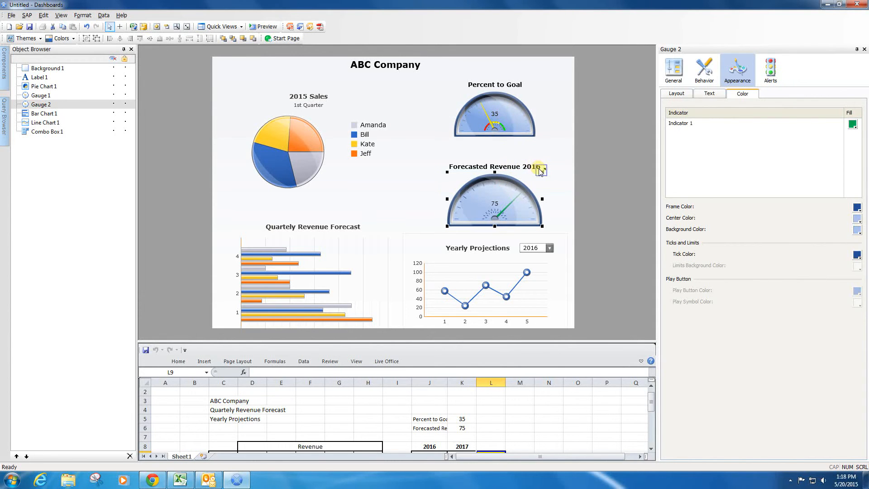
click(399, 203)
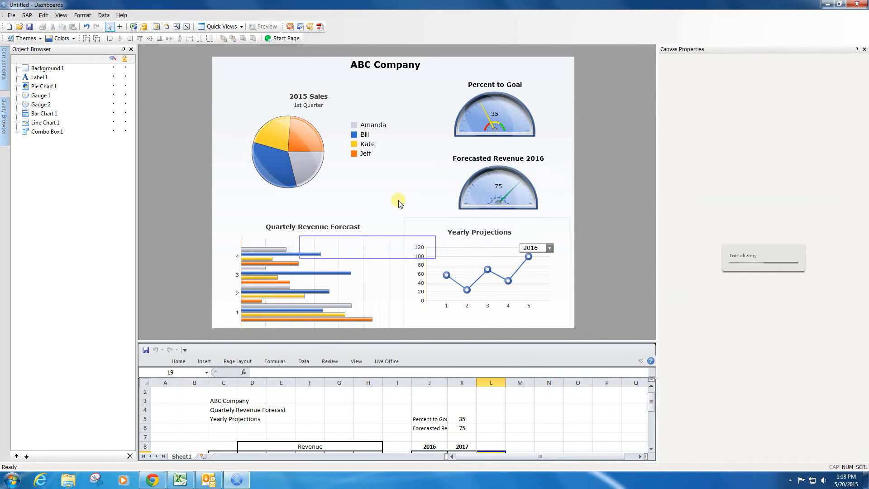
Reduce the height of the Quartely Revenue Forecast bar chart and move it up so its value axis fits on the canvas.
click(368, 250)
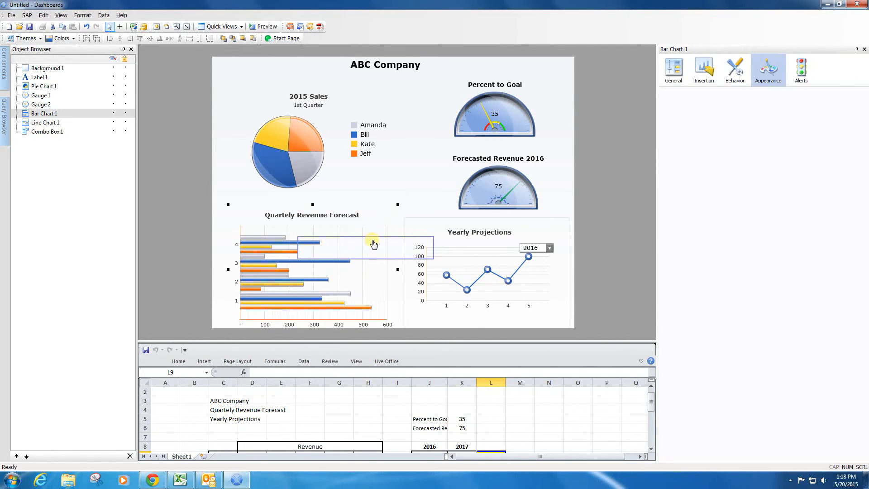
drag(366, 251, 364, 243)
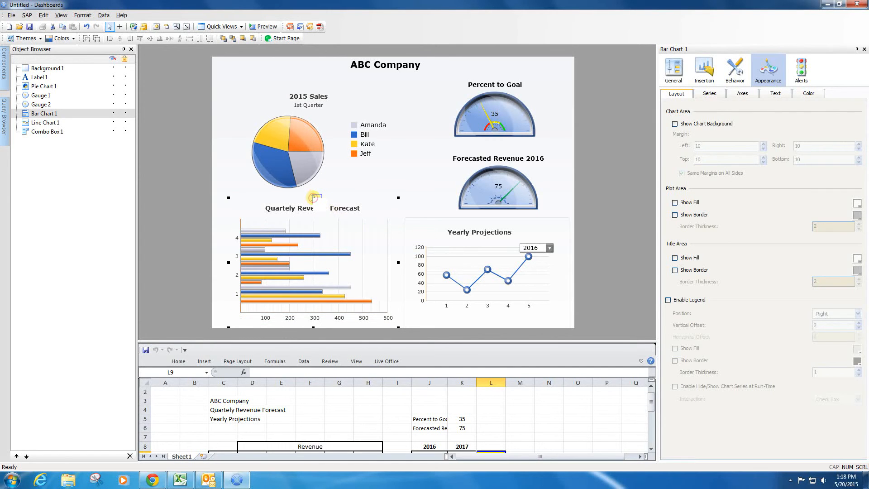
drag(313, 198, 314, 210)
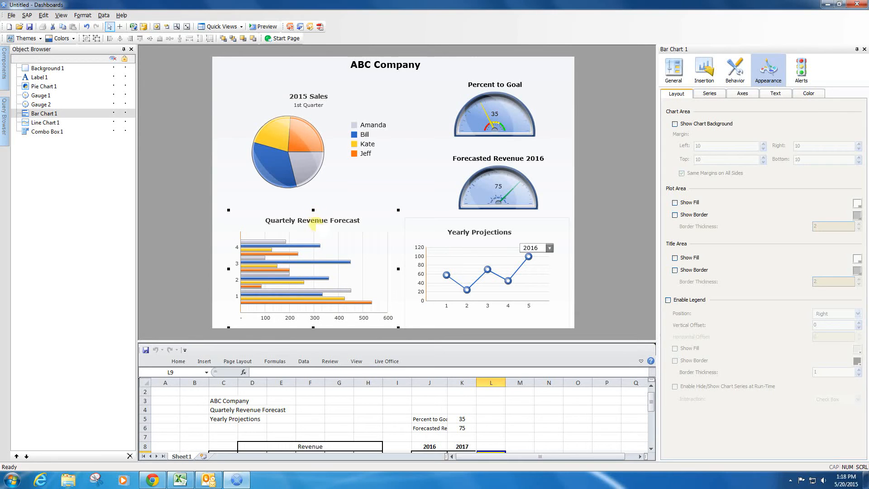
drag(317, 248, 317, 241)
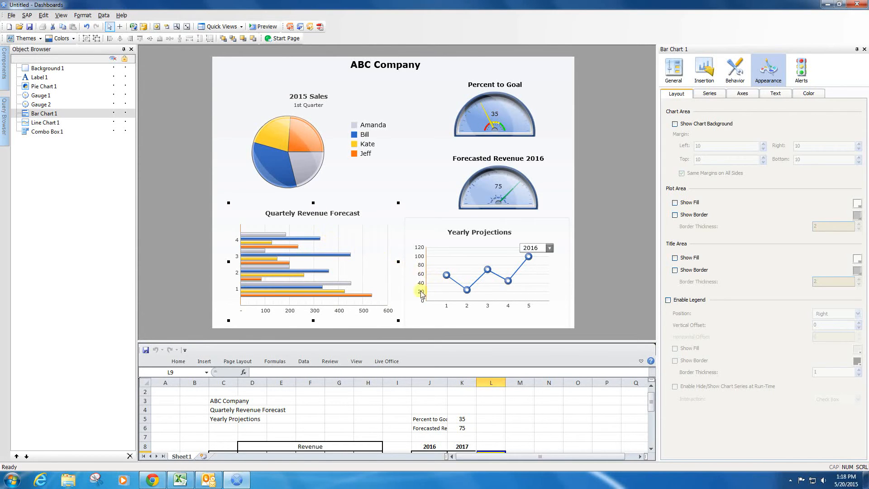
Adjust the height and position of the background and line chart so Yearly Projections sits neatly below the gauges.
click(409, 225)
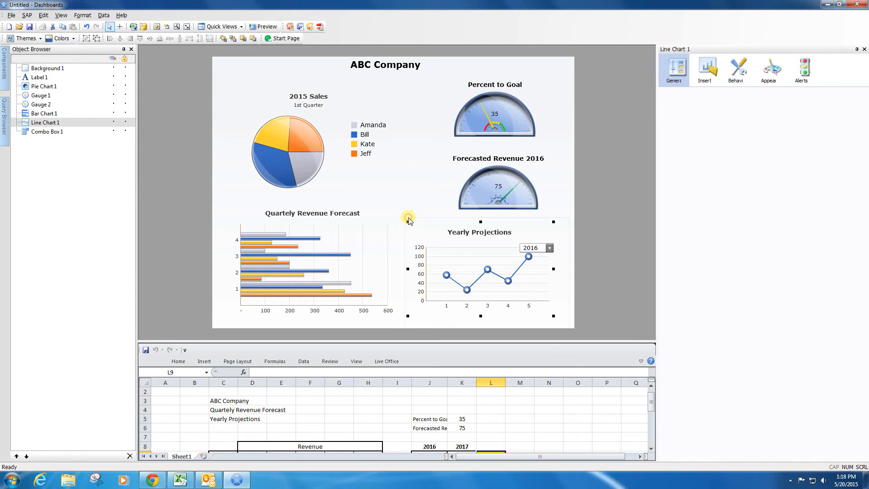
click(408, 220)
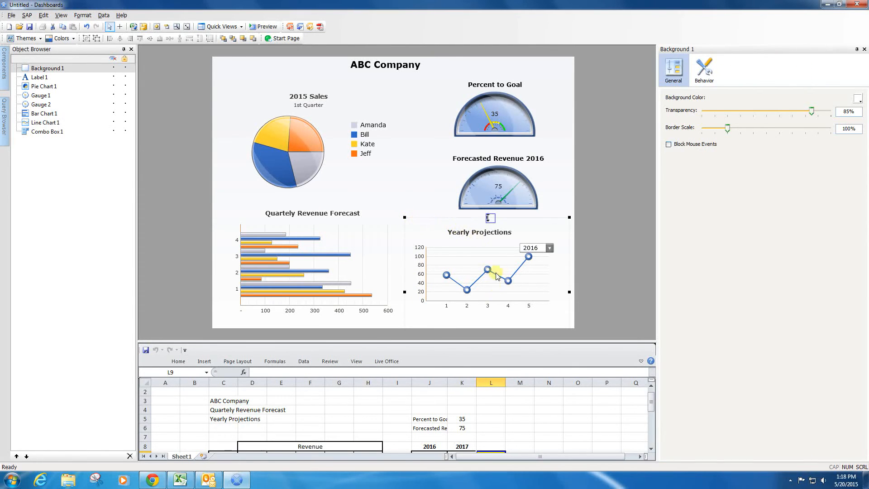
drag(488, 218, 488, 232)
click(410, 237)
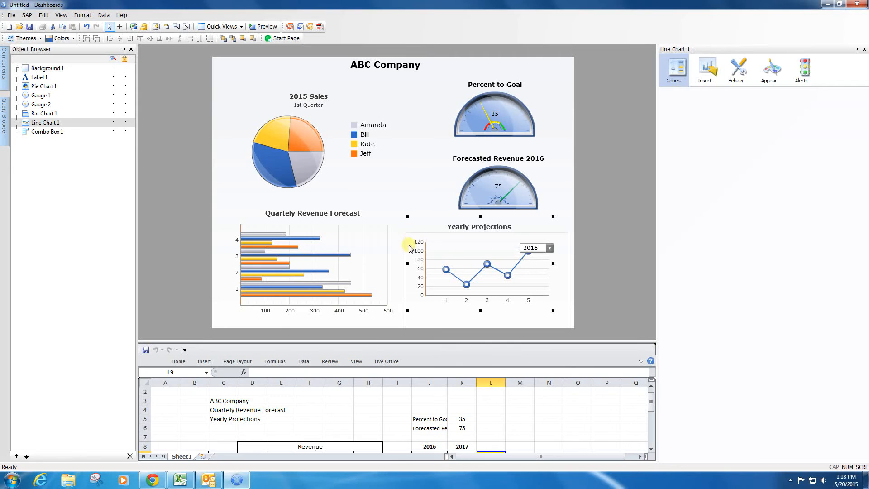
click(404, 244)
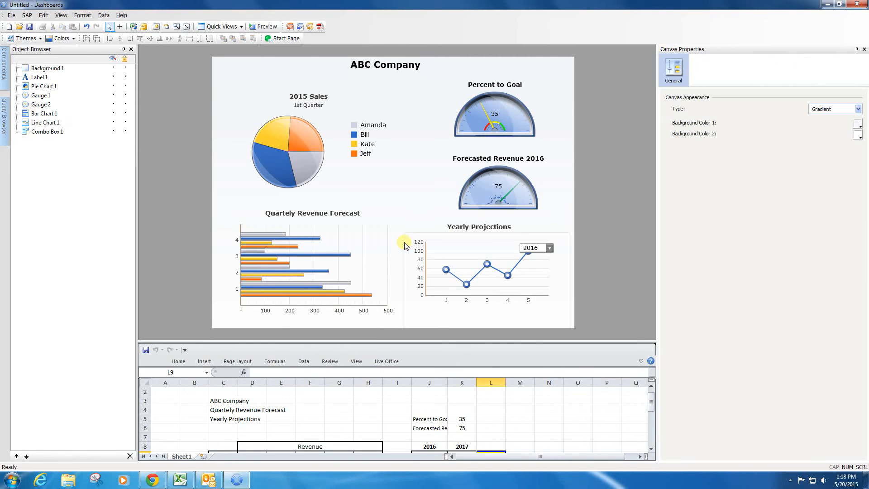
click(455, 255)
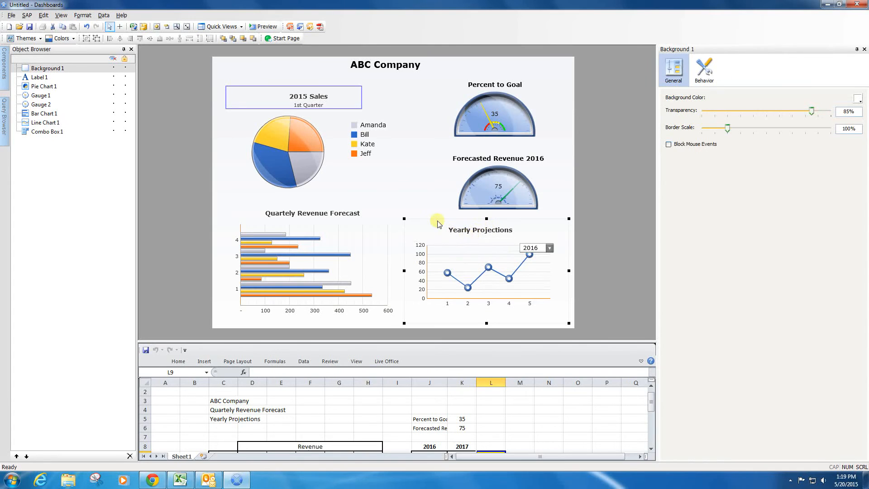
click(231, 111)
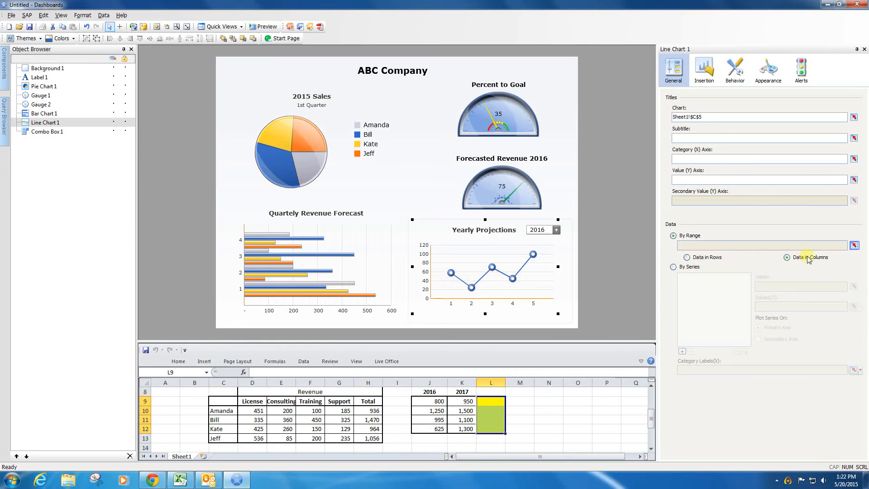
Set the line chart's data range to the yellow cells L9:L12 on Sheet1.
click(853, 245)
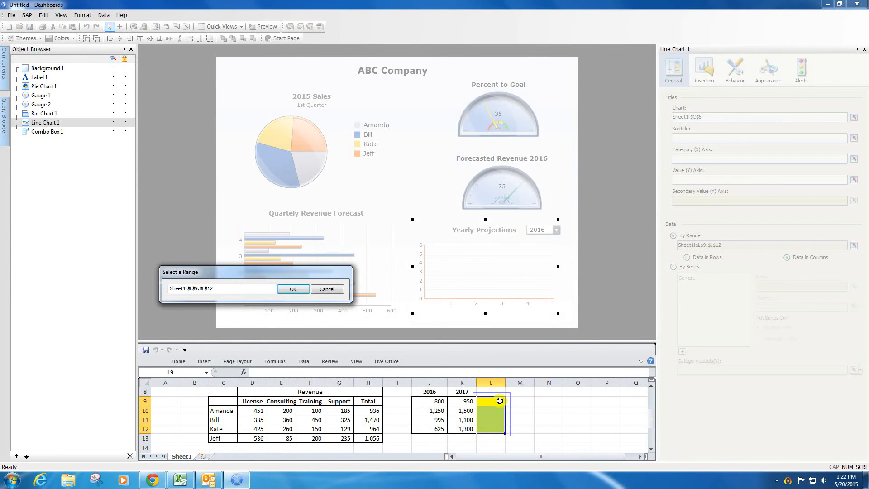
drag(499, 401, 497, 427)
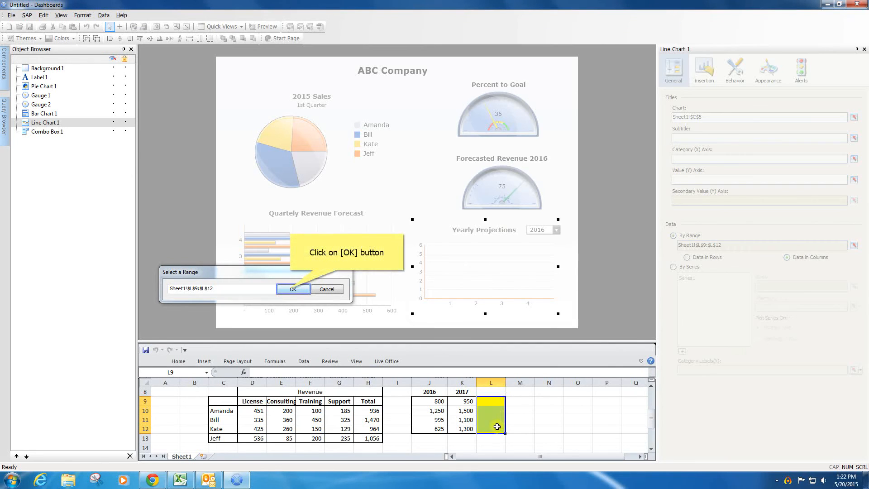
click(293, 289)
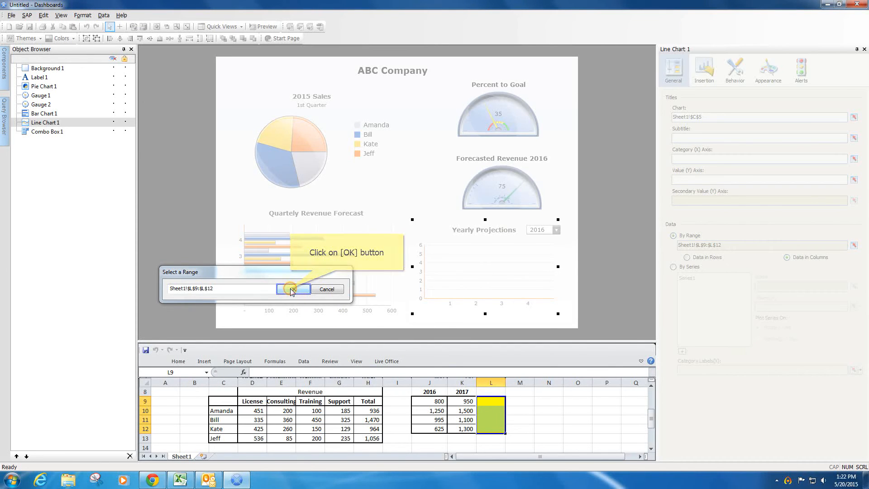
Preview the dashboard and test the Yearly Projections year selector by choosing 2017 and reopening its list.
click(539, 231)
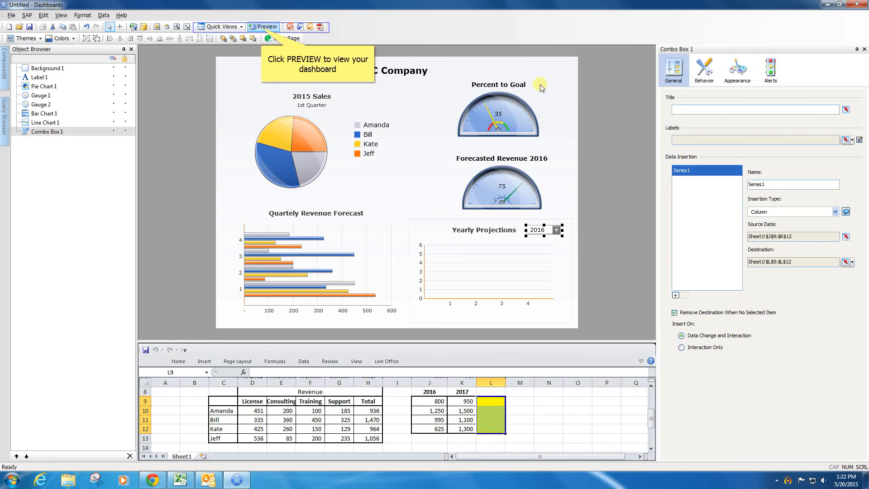
click(262, 28)
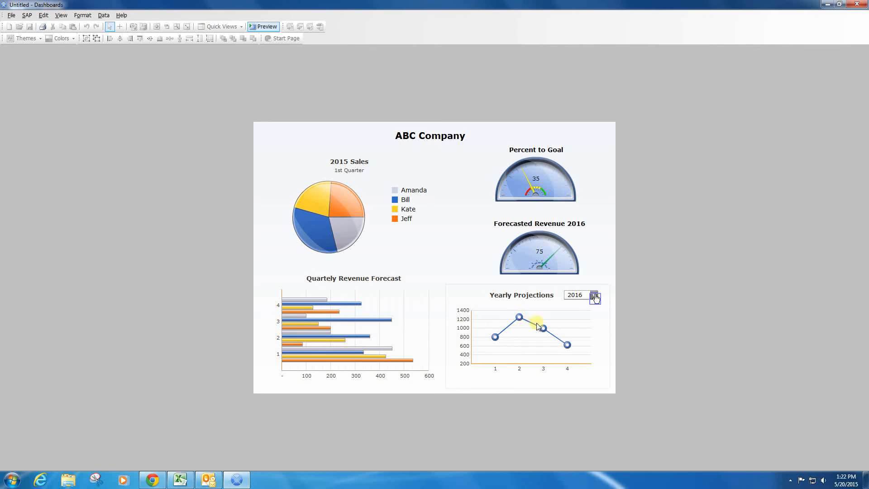
click(593, 295)
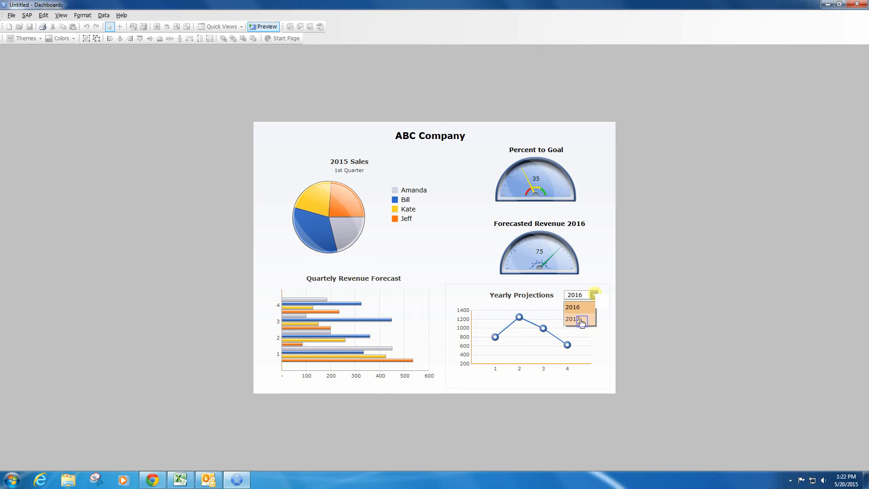
click(581, 320)
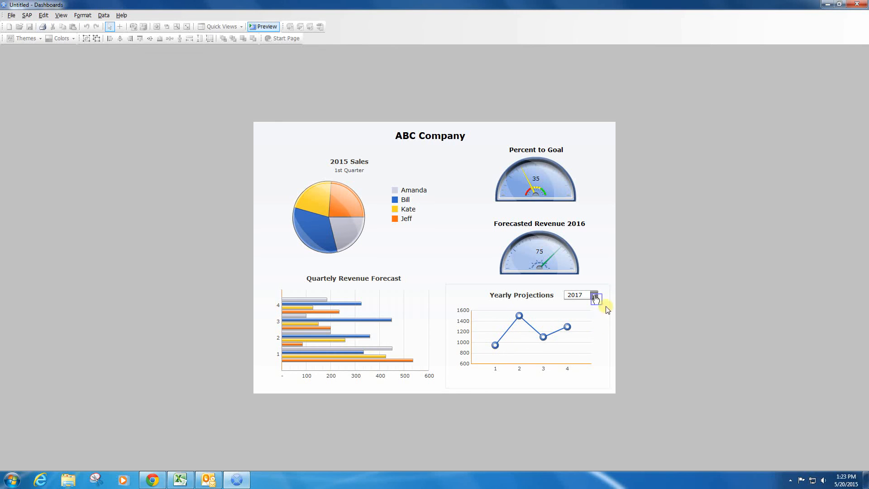
click(596, 296)
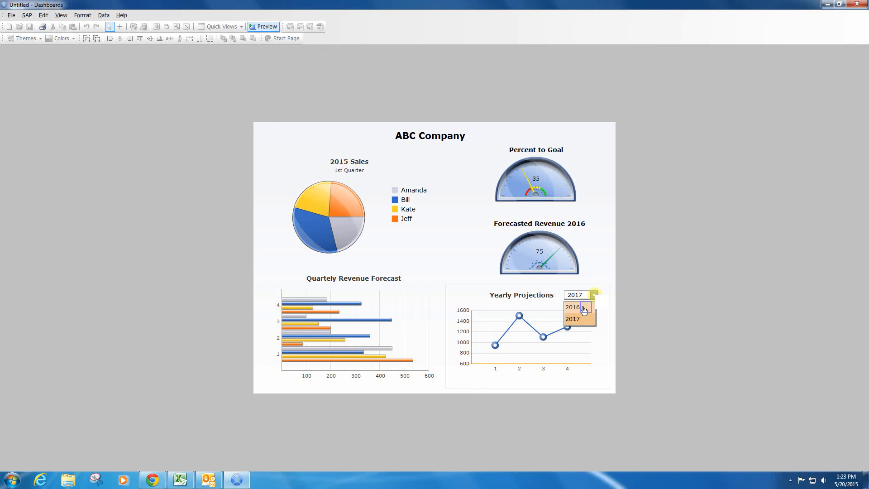